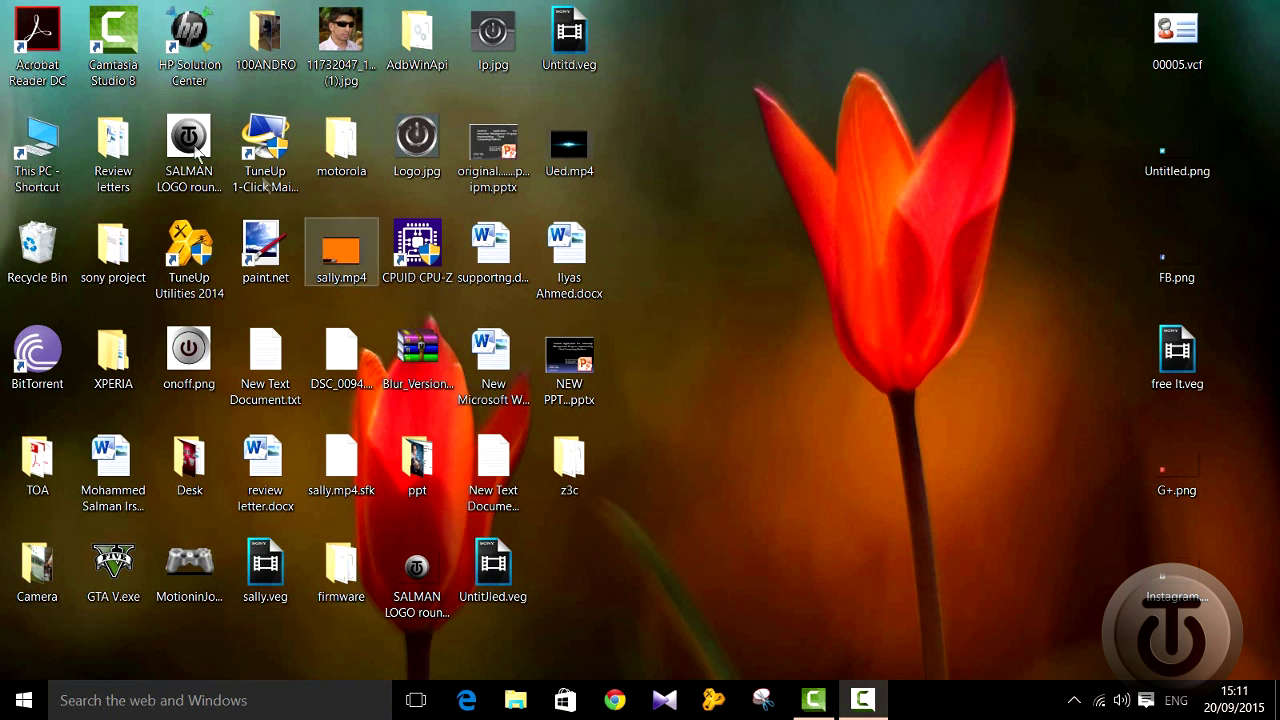
Step: Open This PC and browse into the Local Disk (C:) drive
{"action": "double_click", "coordinate": [52, 180]}
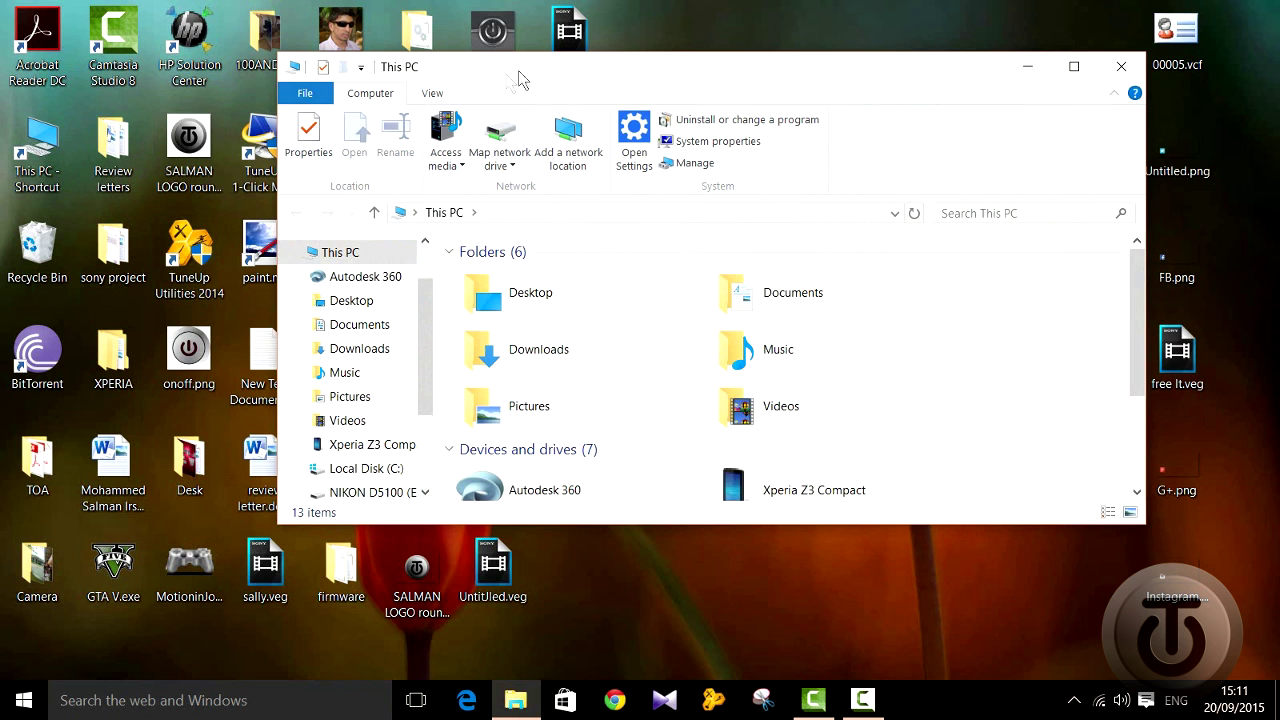
{"action": "left_click_drag", "start_coordinate": [534, 78], "coordinate": [461, 86]}
{"action": "scroll", "coordinate": [481, 345], "scroll_direction": "down", "scroll_amount": 2}
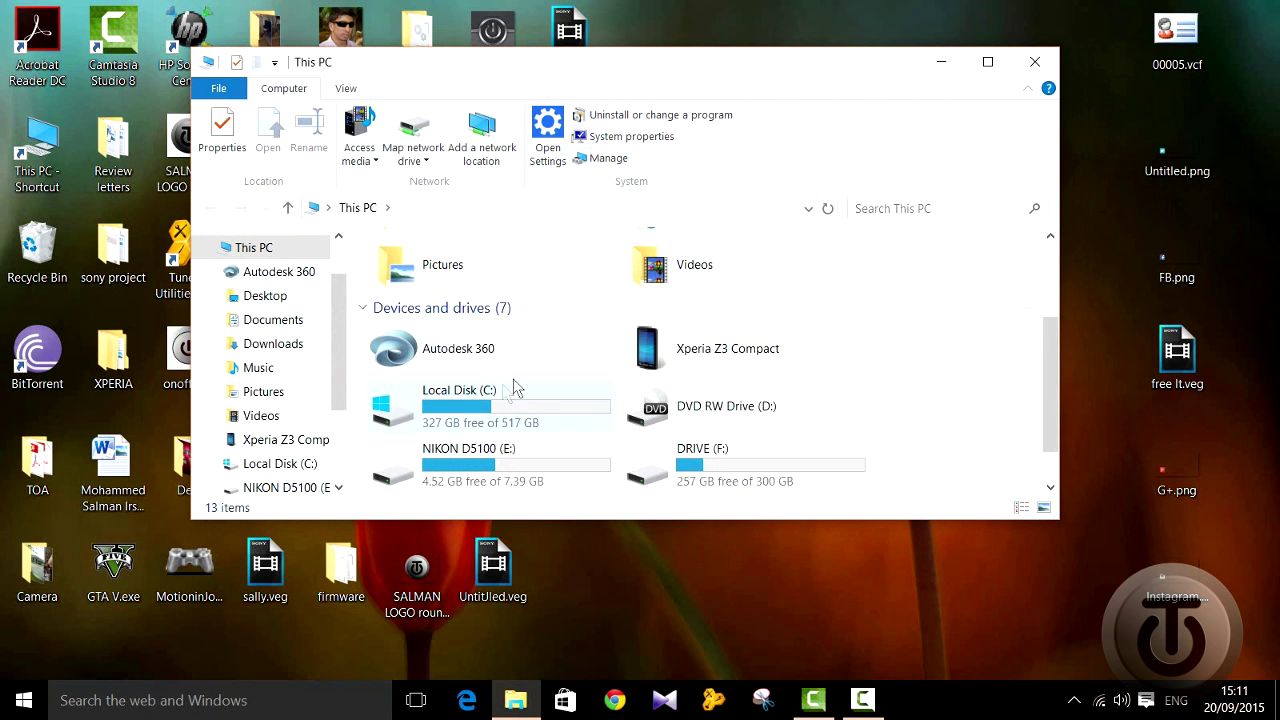
{"action": "left_click", "coordinate": [553, 398]}
{"action": "double_click", "coordinate": [553, 398]}
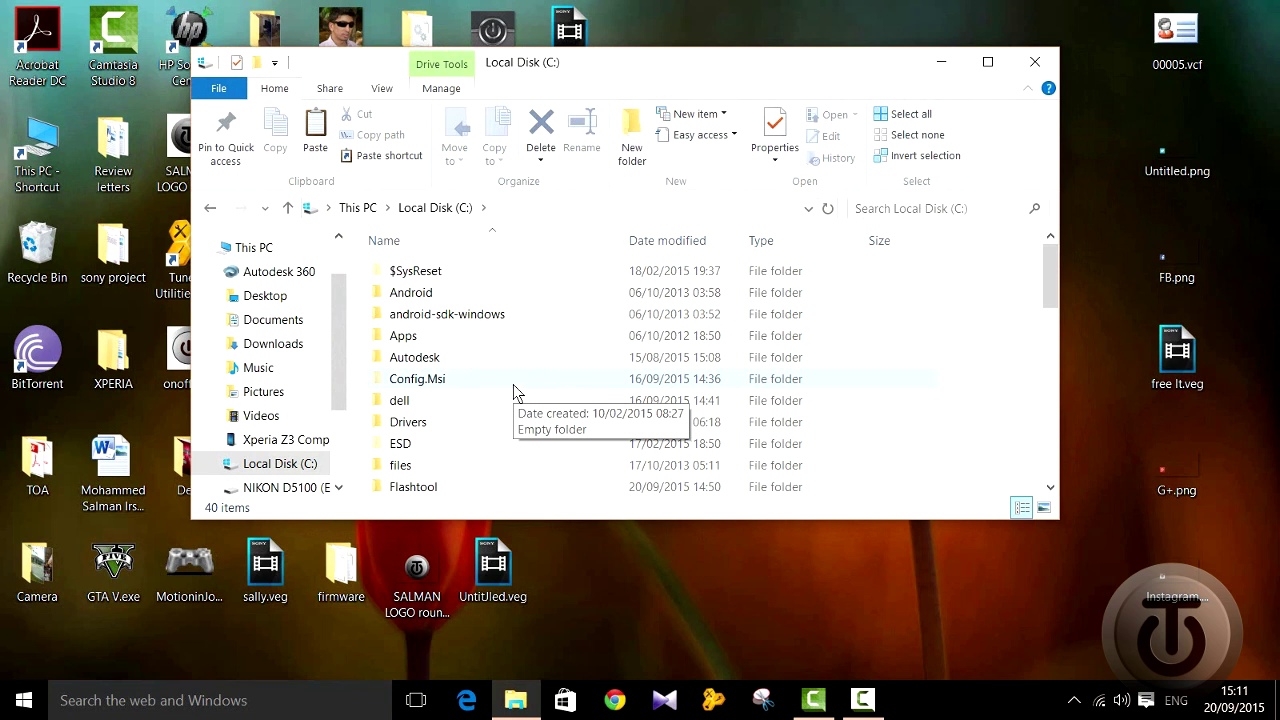
{"action": "scroll", "coordinate": [513, 384], "scroll_direction": "down", "scroll_amount": 3}
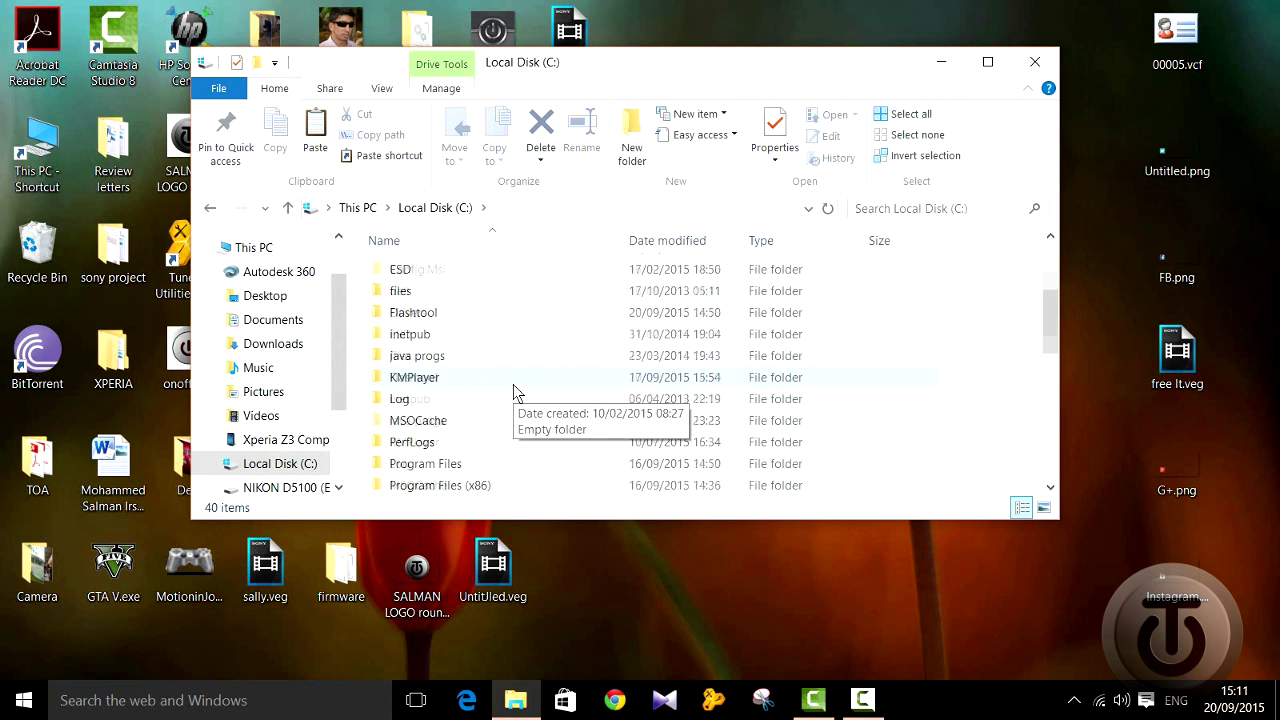
{"action": "scroll", "coordinate": [513, 384], "scroll_direction": "down", "scroll_amount": 1}
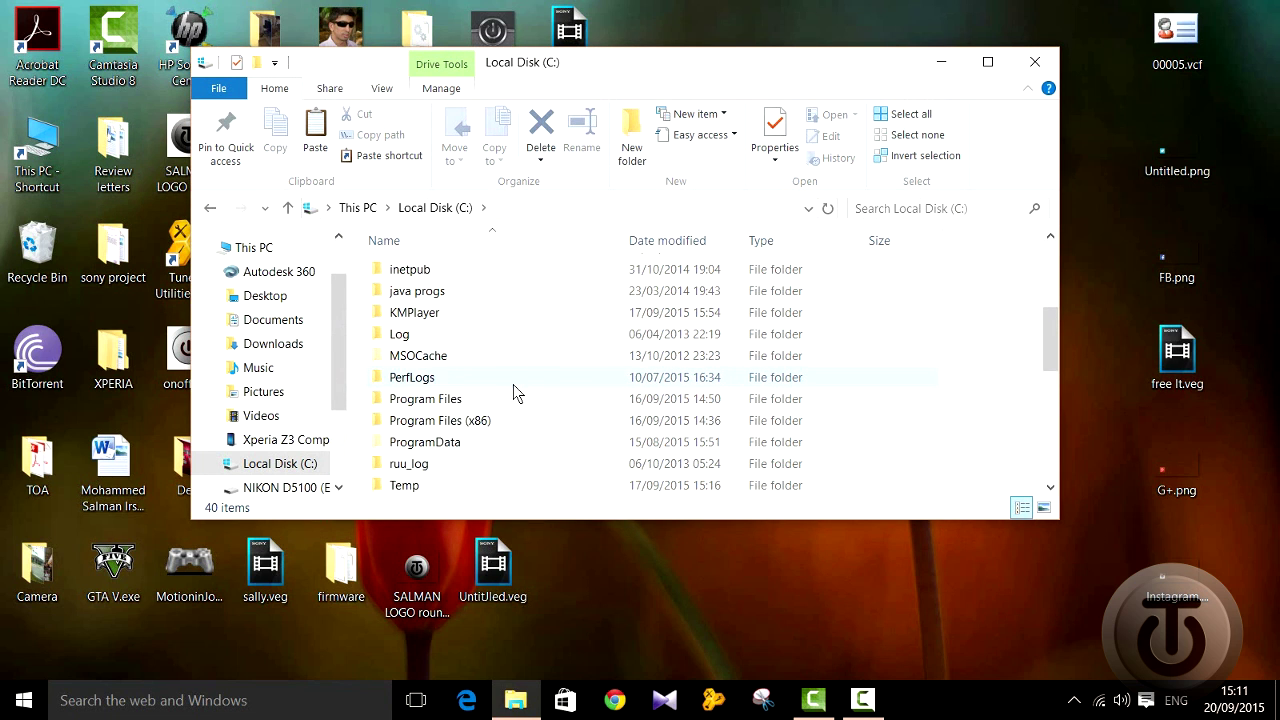
{"action": "scroll", "coordinate": [513, 384], "scroll_direction": "down", "scroll_amount": 1}
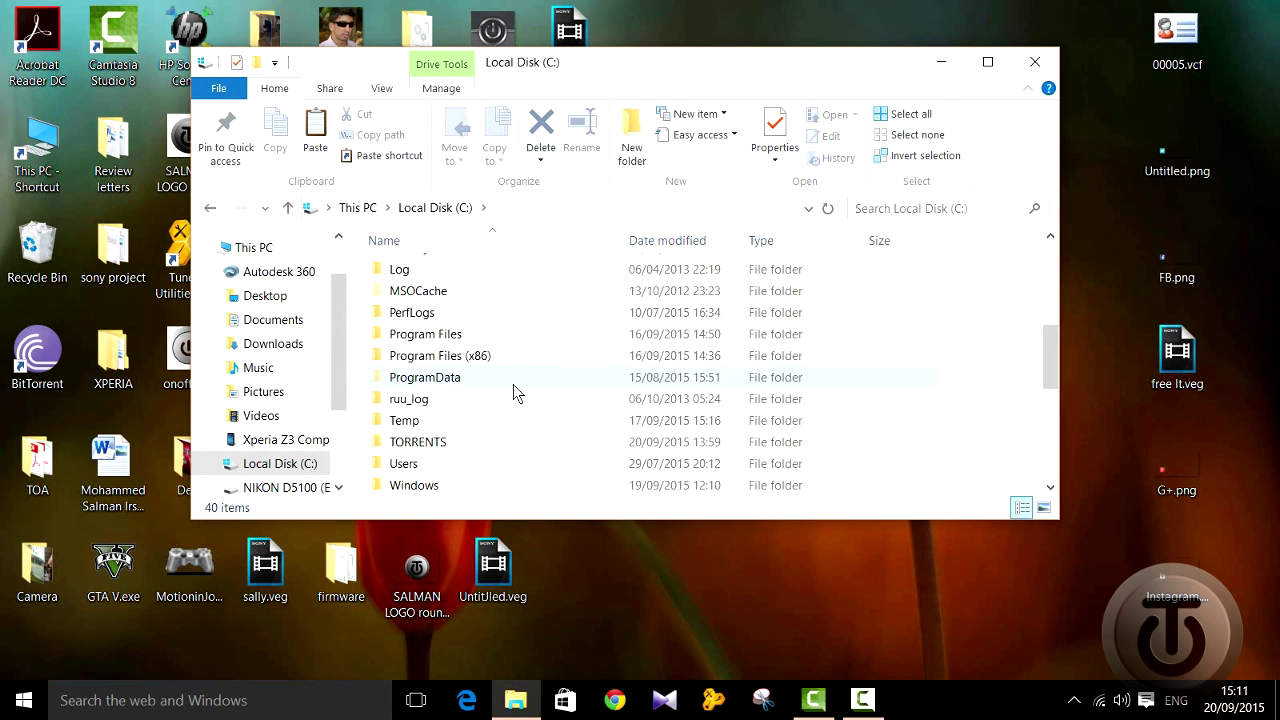
Step: Go to Users > your profile > .flashTool > firmwares, confirm the D5833 KitKat .ftf, and close Explorer
{"action": "double_click", "coordinate": [463, 468]}
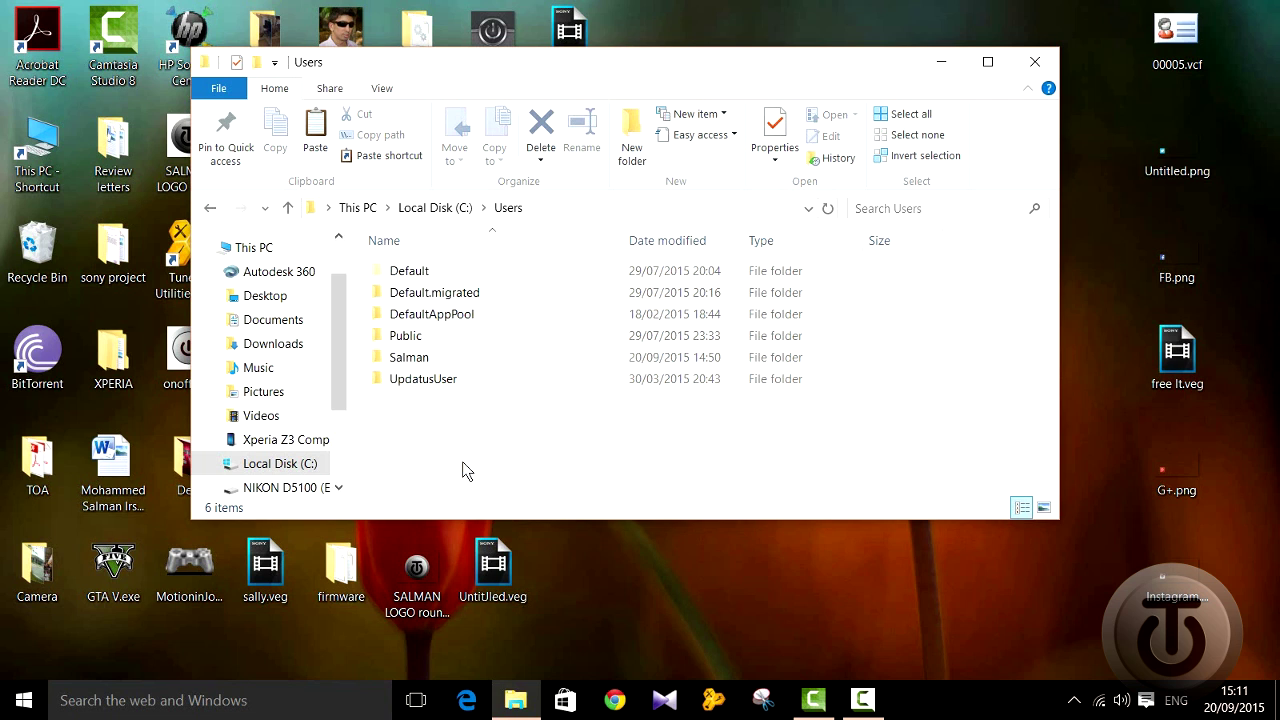
{"action": "double_click", "coordinate": [470, 366]}
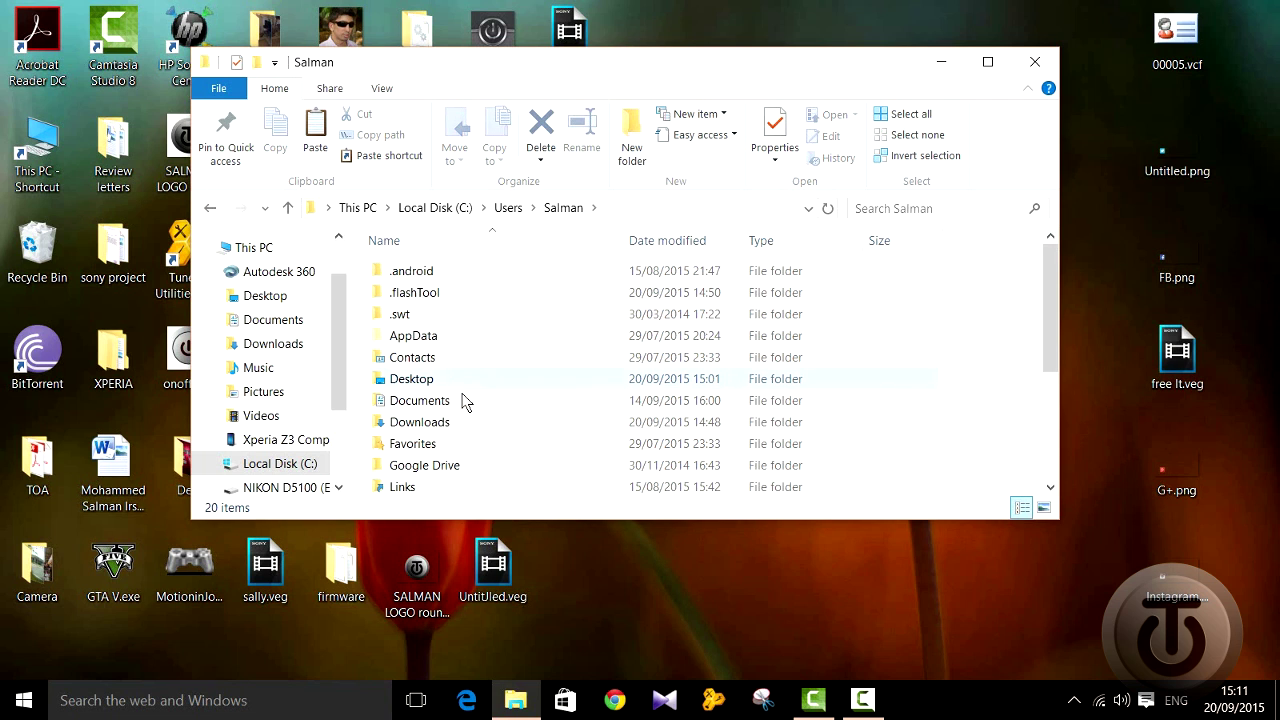
{"action": "left_click", "coordinate": [465, 400]}
{"action": "double_click", "coordinate": [481, 295]}
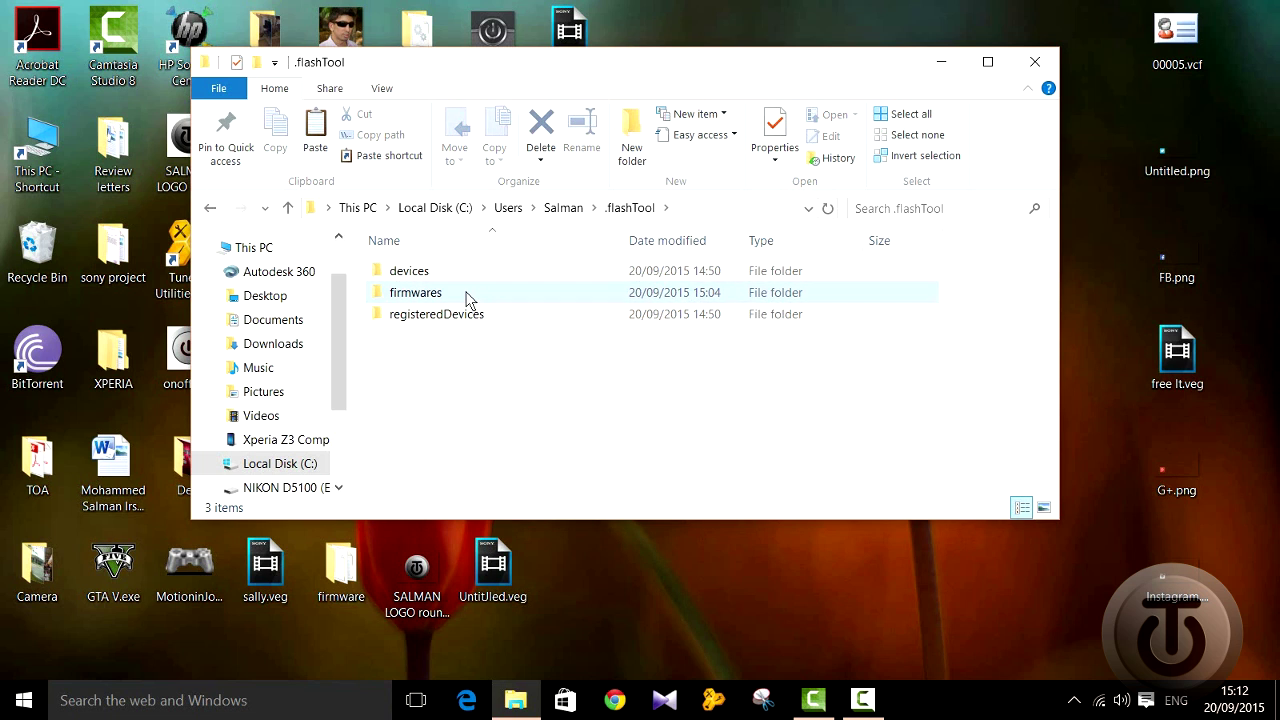
{"action": "double_click", "coordinate": [469, 294]}
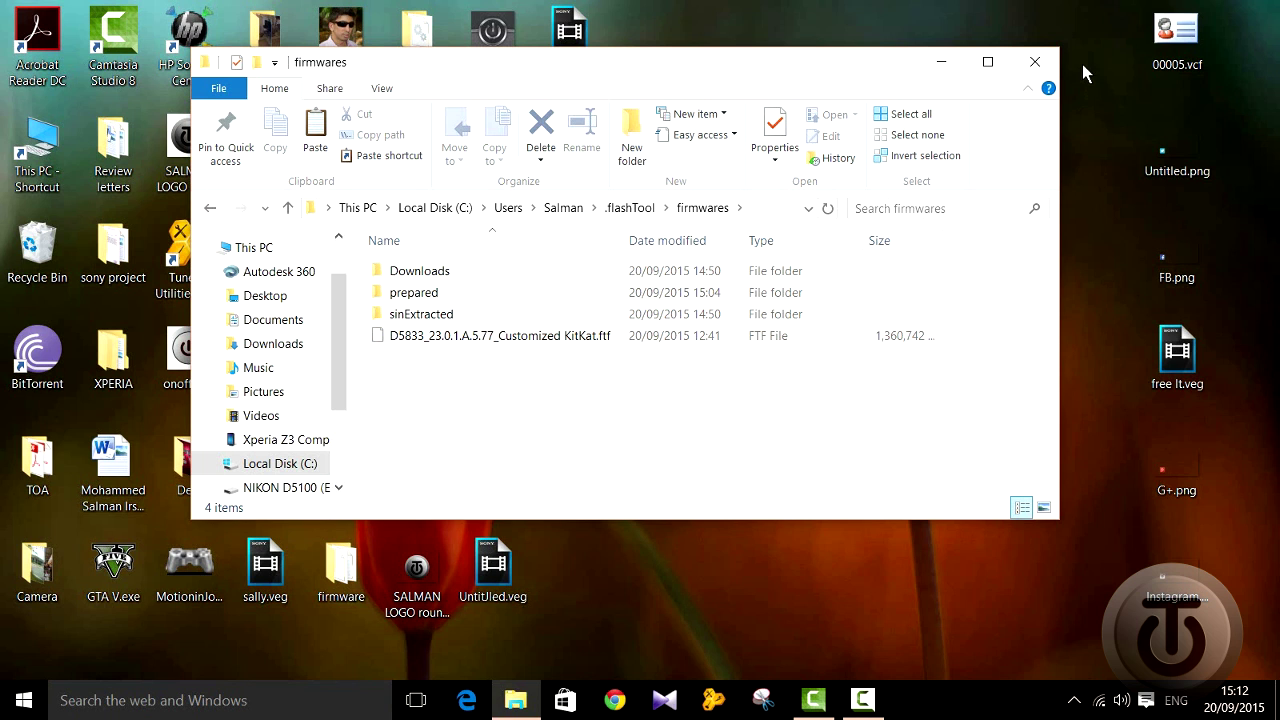
{"action": "left_click", "coordinate": [1035, 60]}
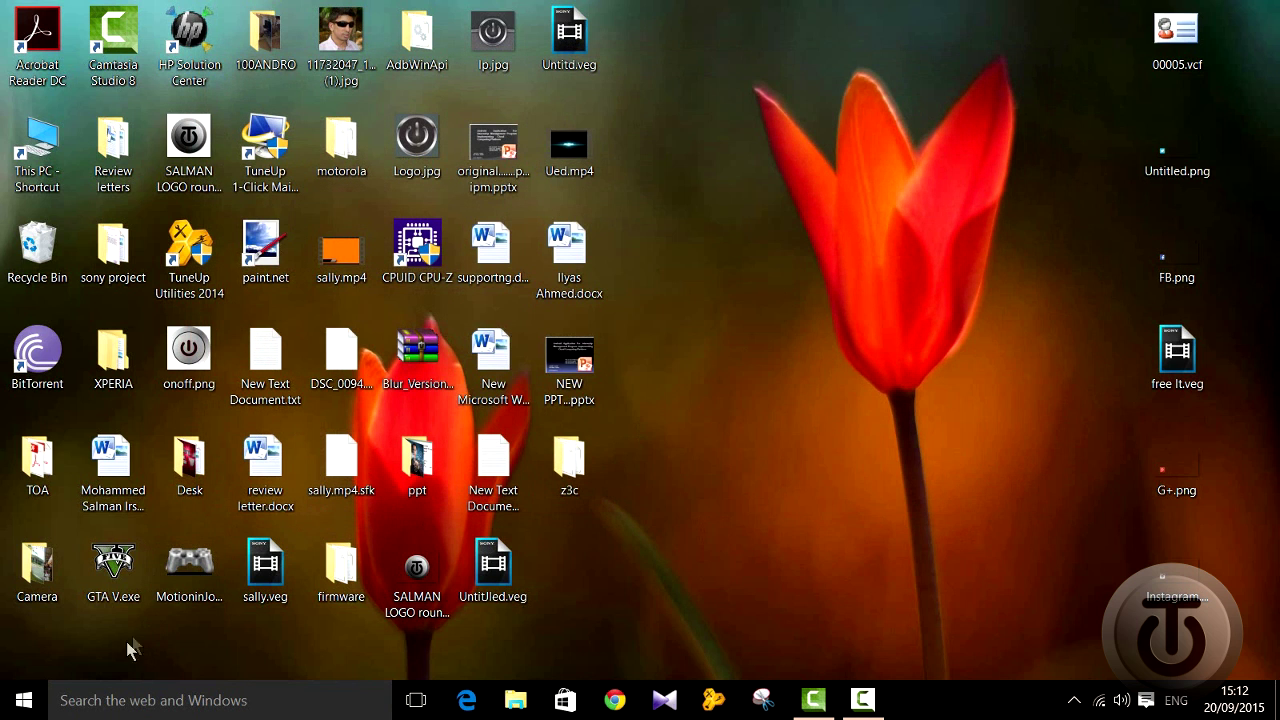
Step: Launch Flashtool64 from the Start menu's Recently added list
{"action": "left_click", "coordinate": [24, 702]}
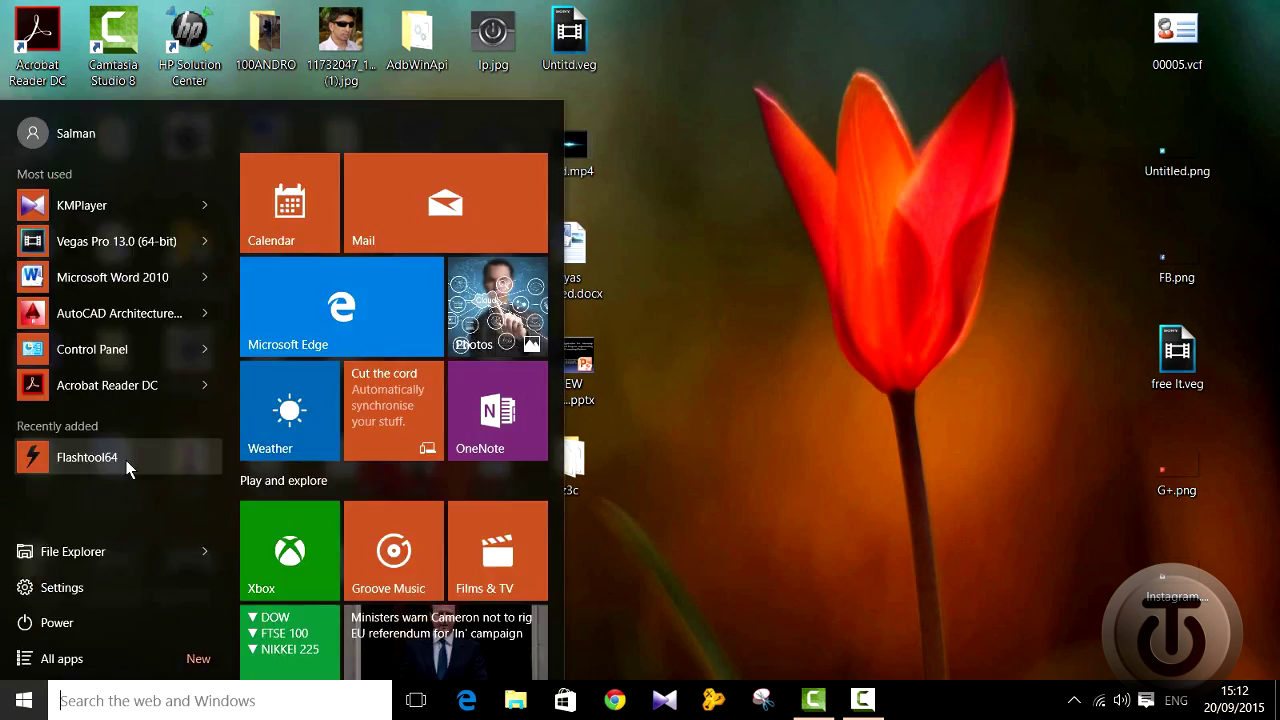
{"action": "left_click", "coordinate": [126, 460]}
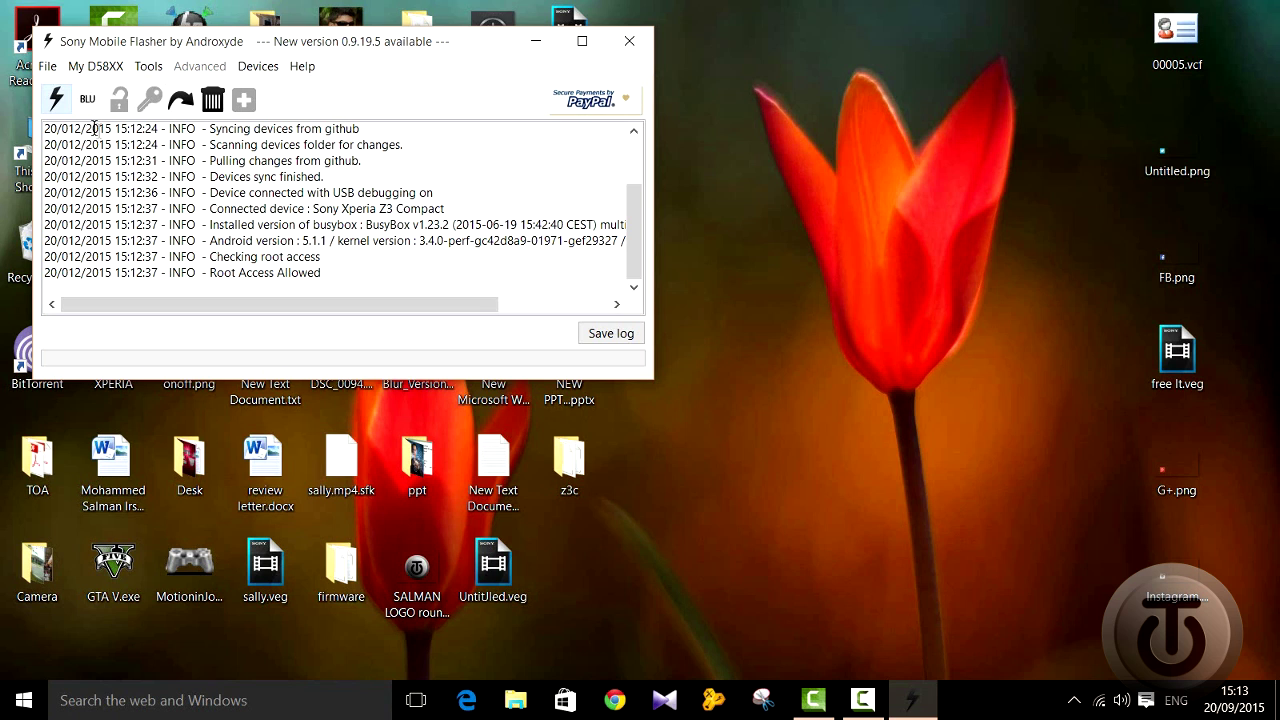
Step: Choose Fastboot mode and reboot the Xperia into fastboot via ADB from the Fastboot Toolbox
{"action": "left_click", "coordinate": [57, 102]}
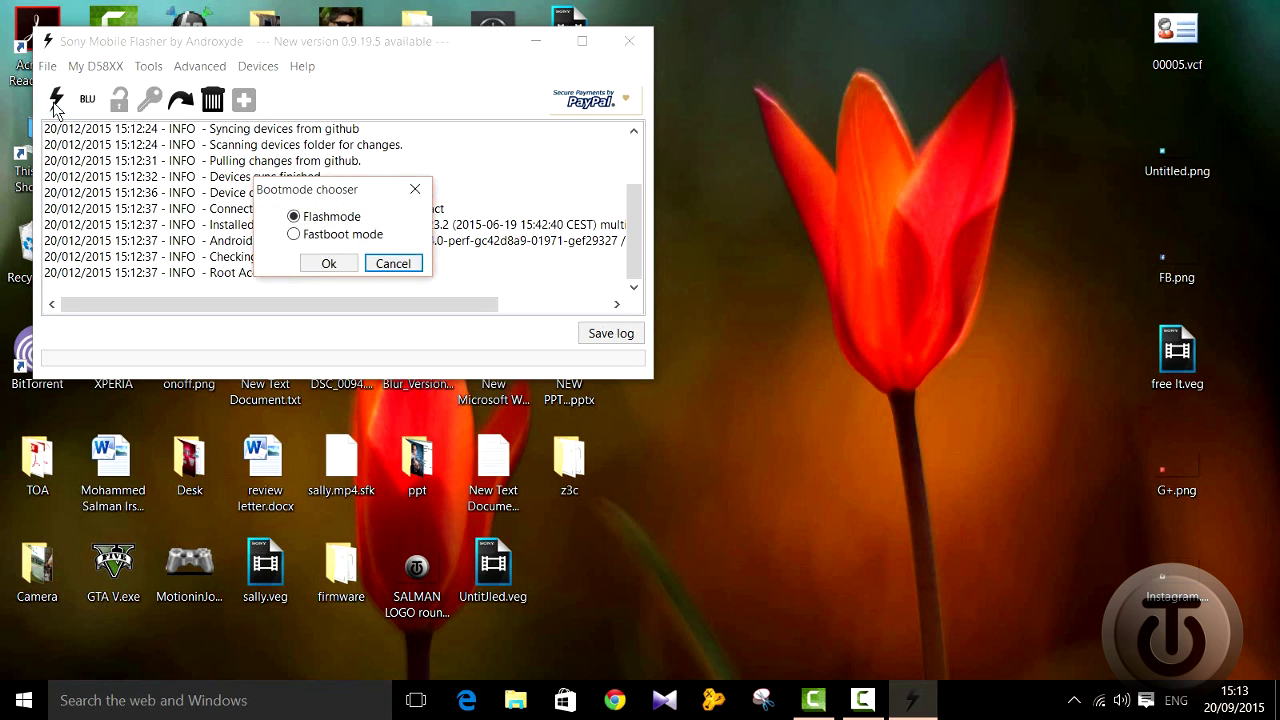
{"action": "left_click", "coordinate": [294, 235]}
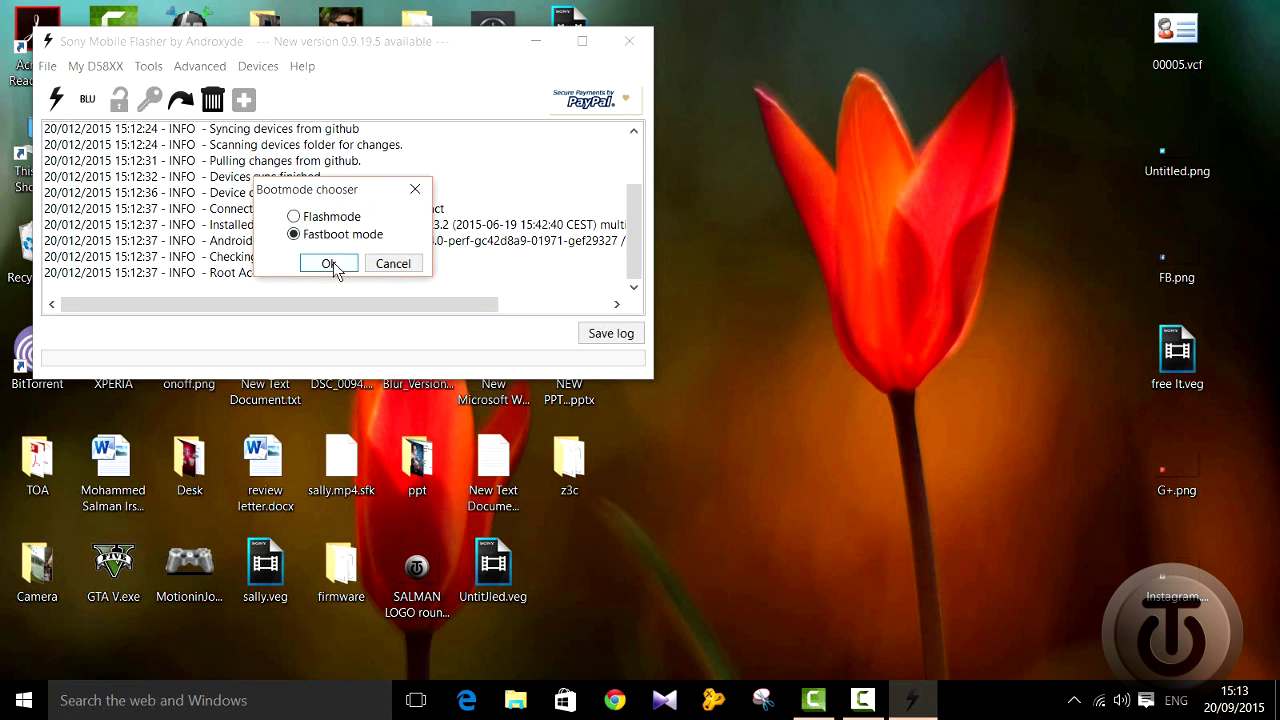
{"action": "left_click", "coordinate": [331, 263]}
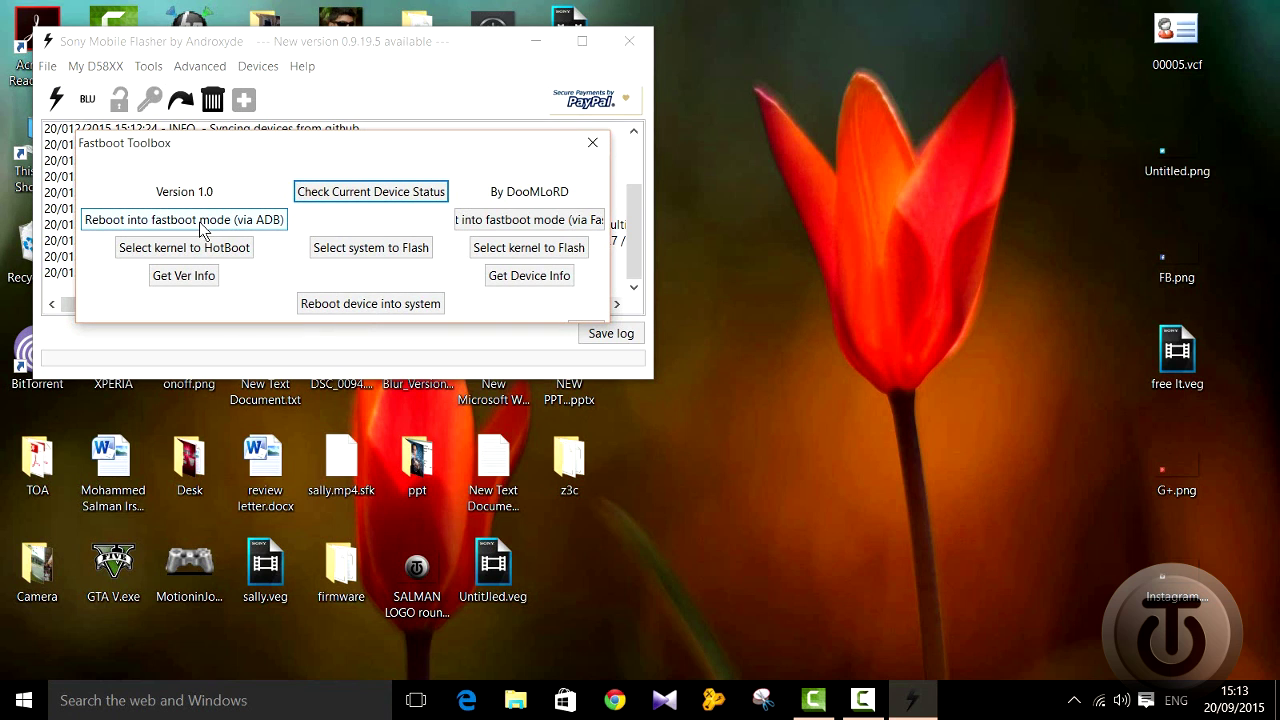
{"action": "left_click", "coordinate": [203, 220]}
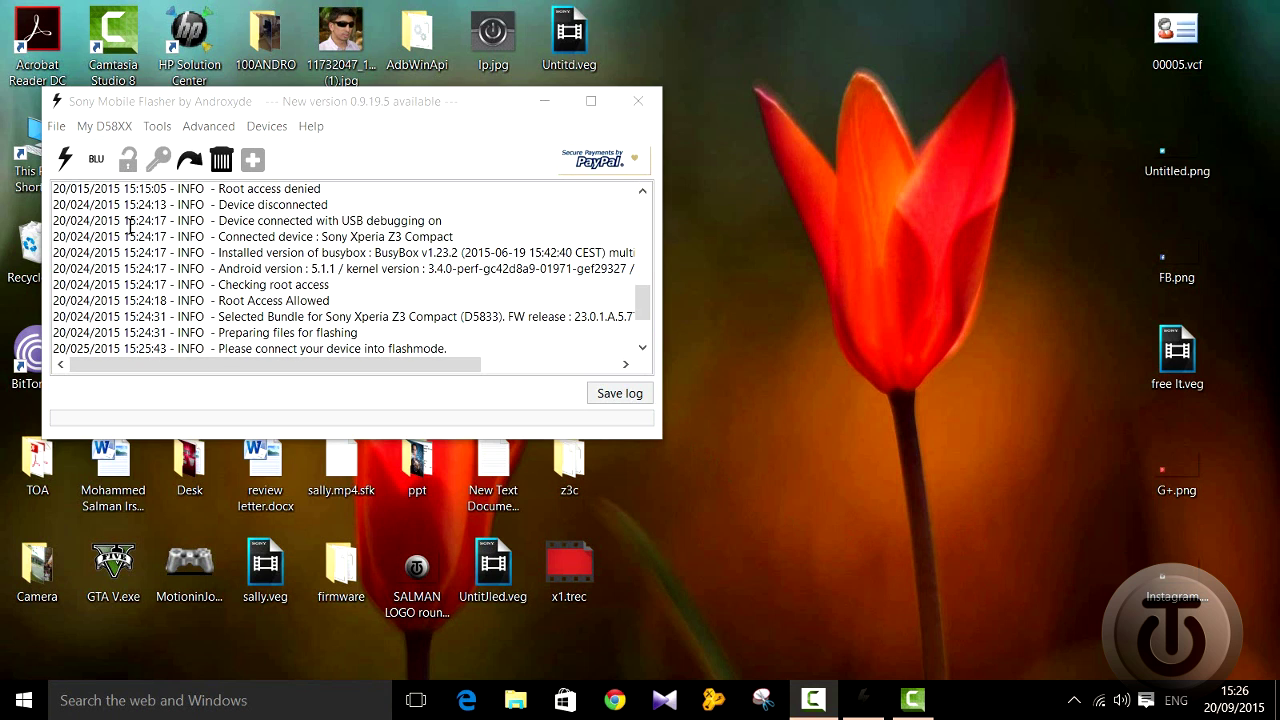
Step: Flash the D5833 23.0.1.A.5.77 Customized KitKat firmware in Flashmode
{"action": "left_click", "coordinate": [64, 160]}
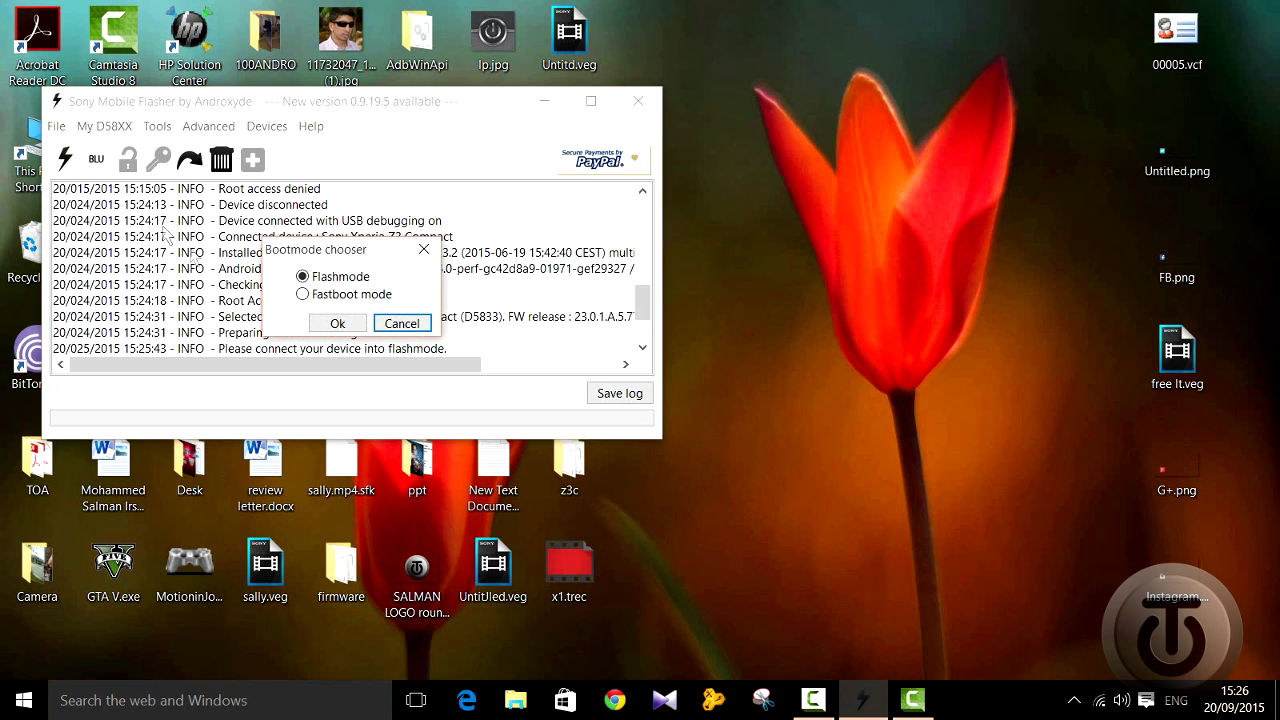
{"action": "left_click", "coordinate": [338, 323]}
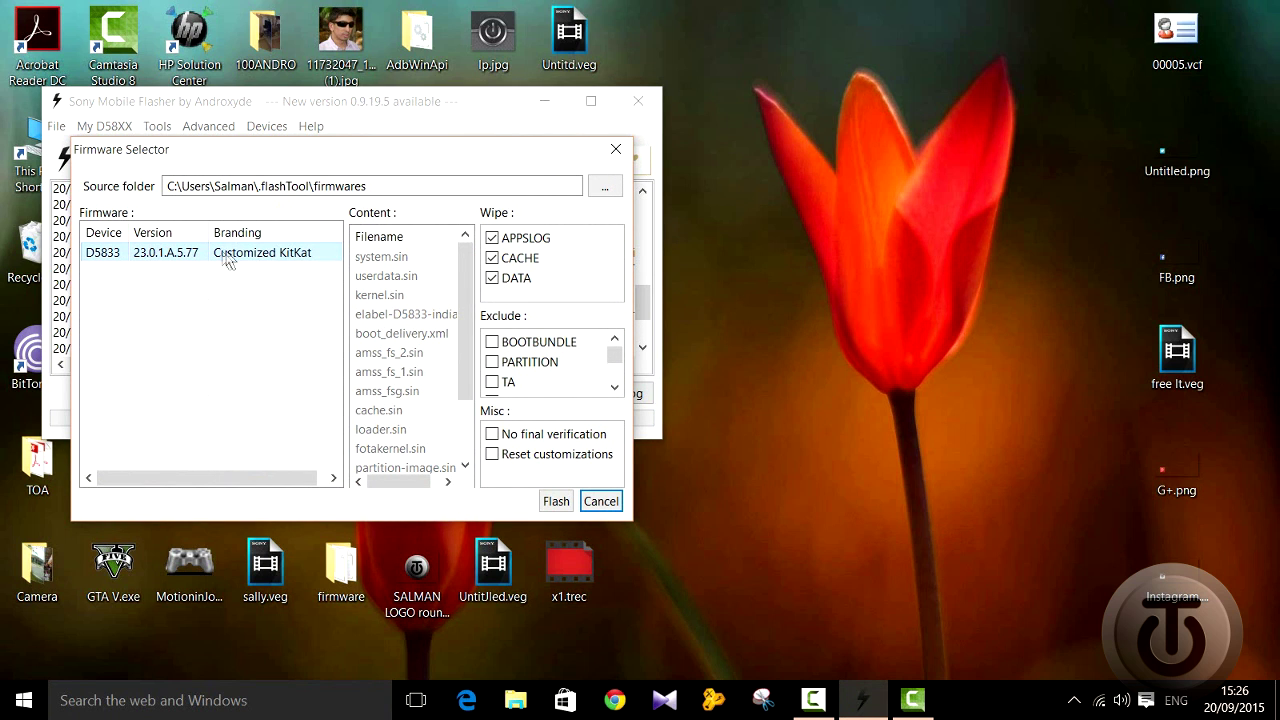
{"action": "left_click", "coordinate": [200, 258]}
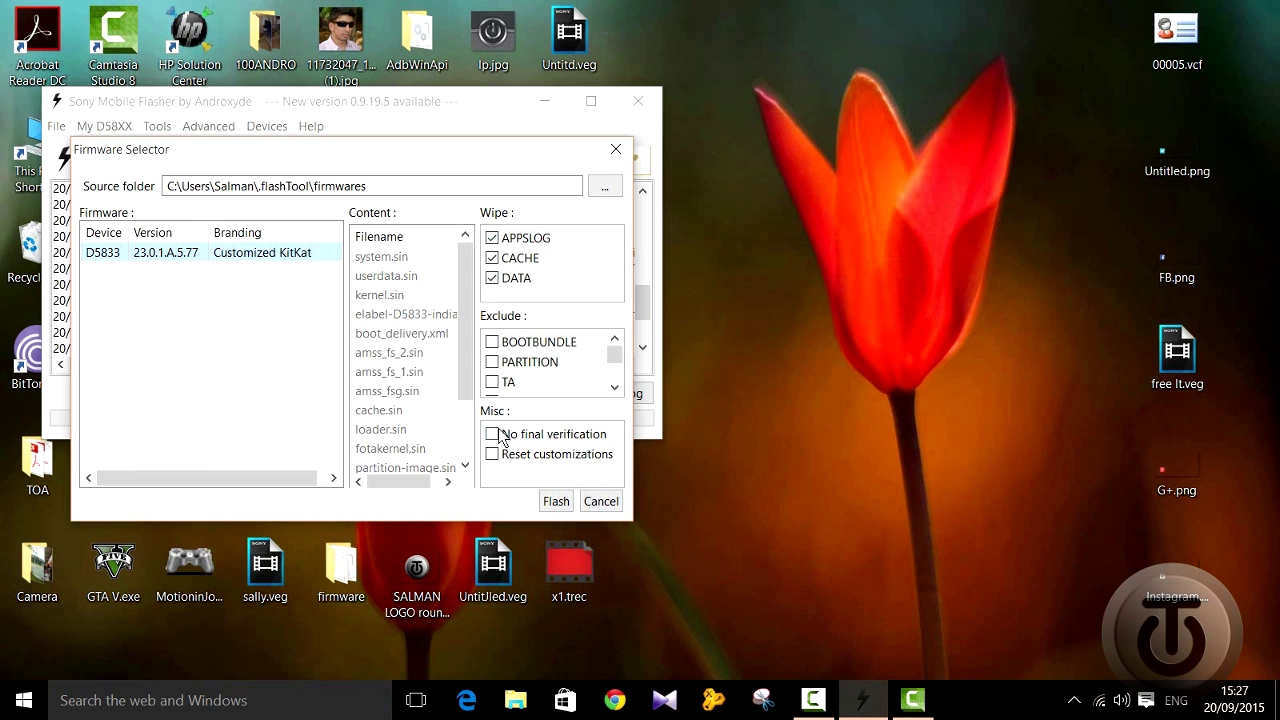
{"action": "left_click", "coordinate": [555, 503]}
{"action": "left_click", "coordinate": [555, 503]}
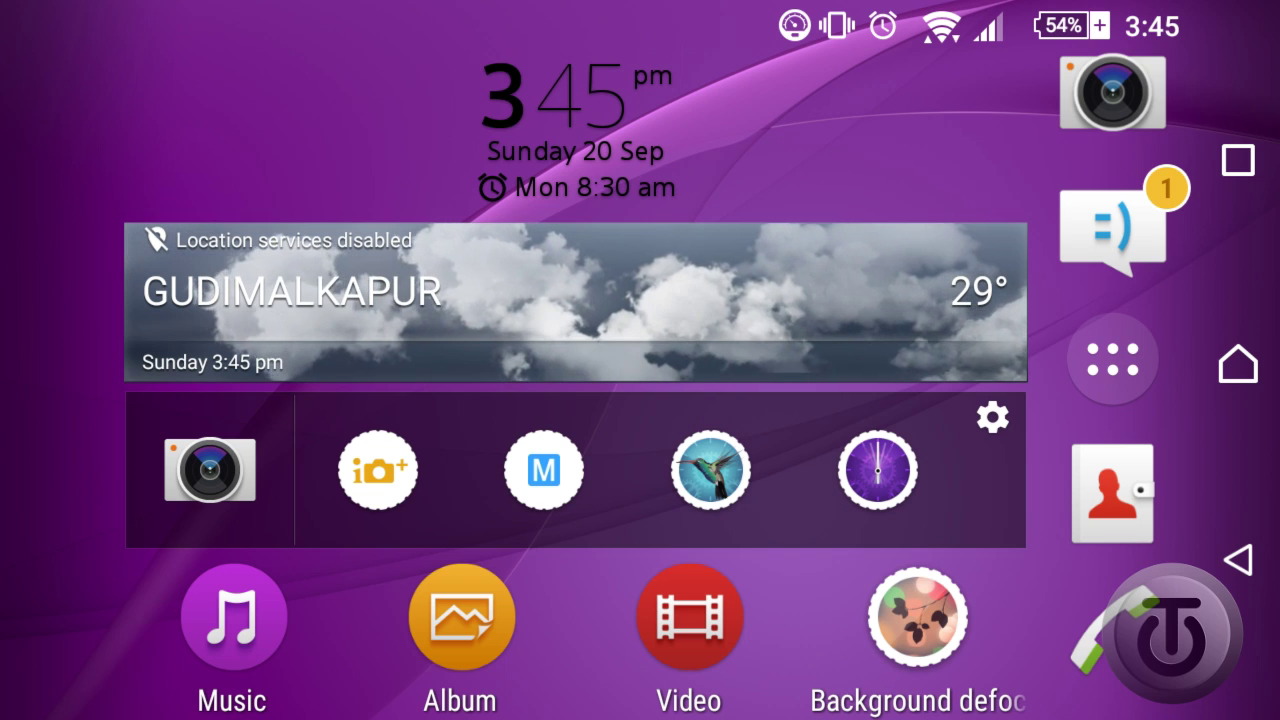
Step: Dismiss the notification shade, then launch ES File Explorer from page 2 of the app drawer
{"action": "left_click_drag", "start_coordinate": [600, 5], "coordinate": [600, 250]}
{"action": "left_click_drag", "start_coordinate": [600, 480], "coordinate": [600, 150]}
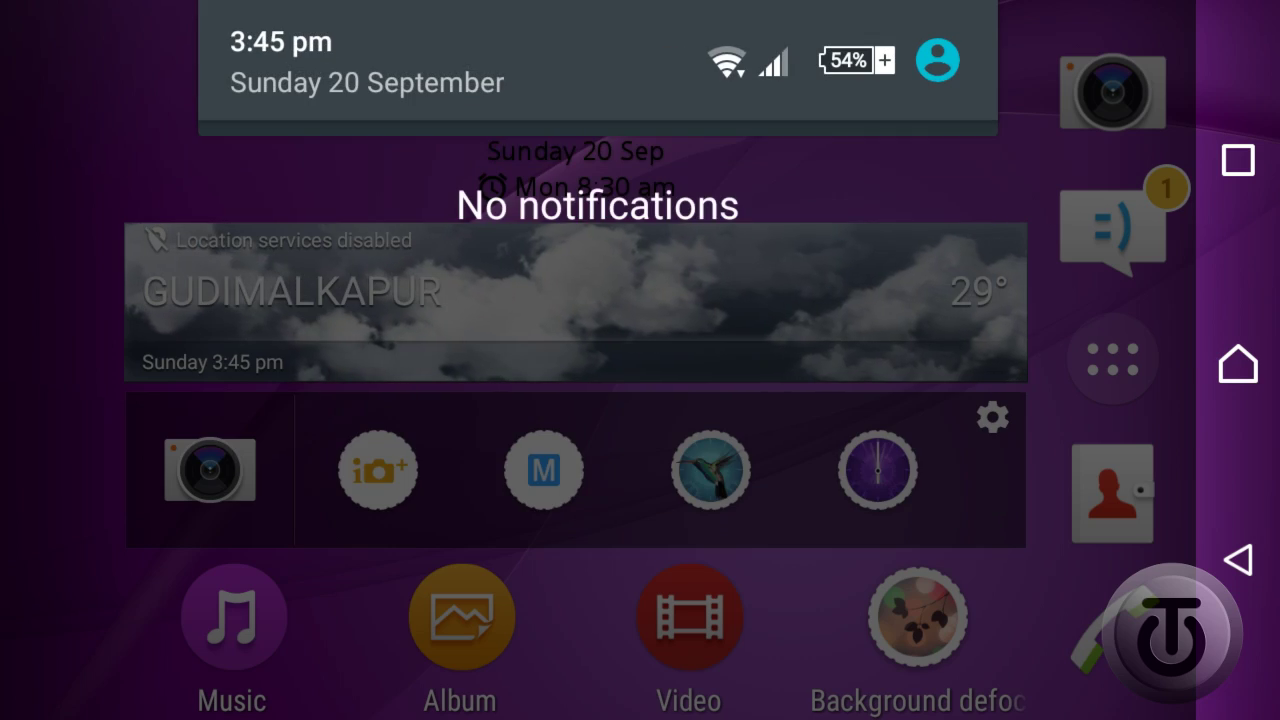
{"action": "left_click_drag", "start_coordinate": [600, 400], "coordinate": [600, 100]}
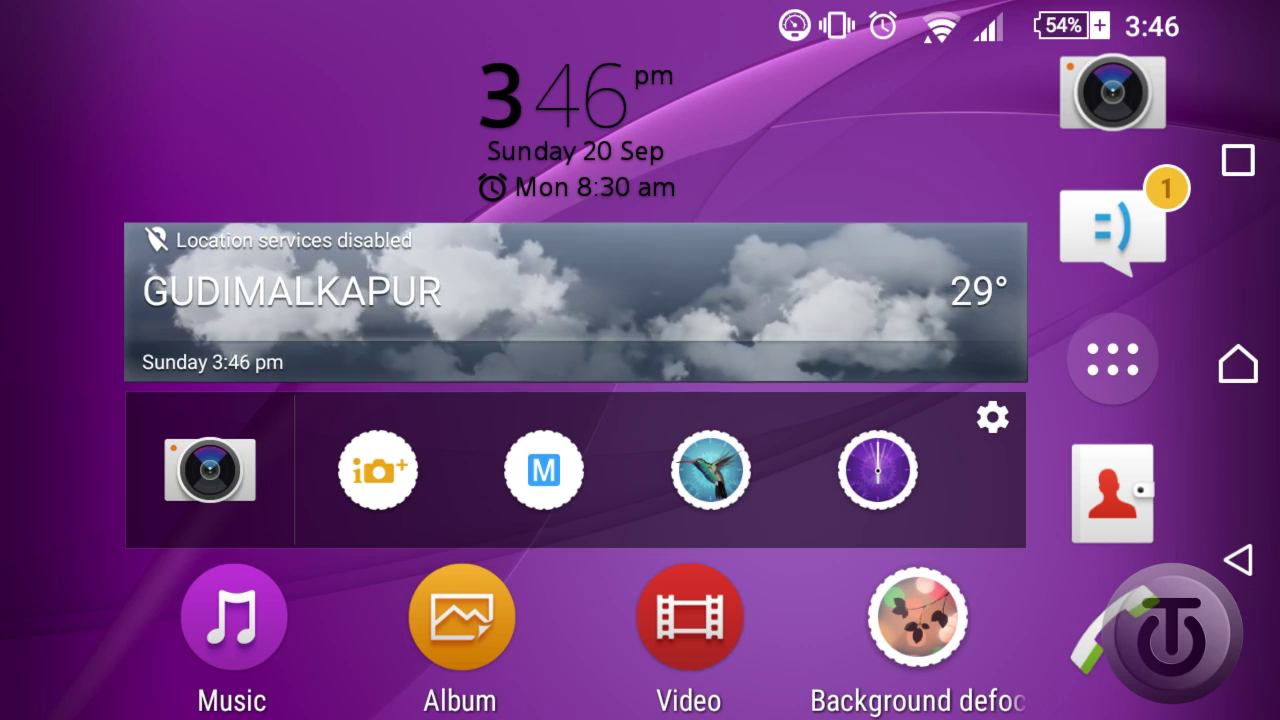
{"action": "left_click", "coordinate": [1112, 357]}
{"action": "left_click_drag", "start_coordinate": [900, 400], "coordinate": [300, 400]}
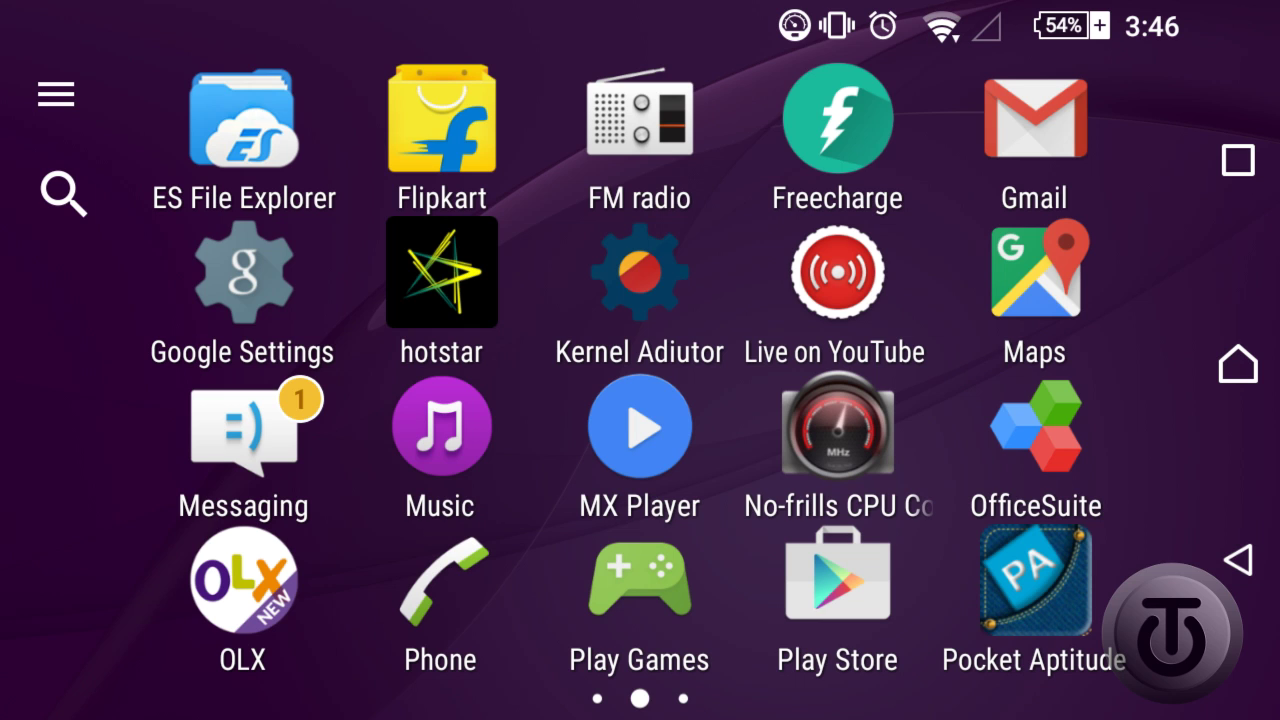
{"action": "left_click", "coordinate": [243, 120]}
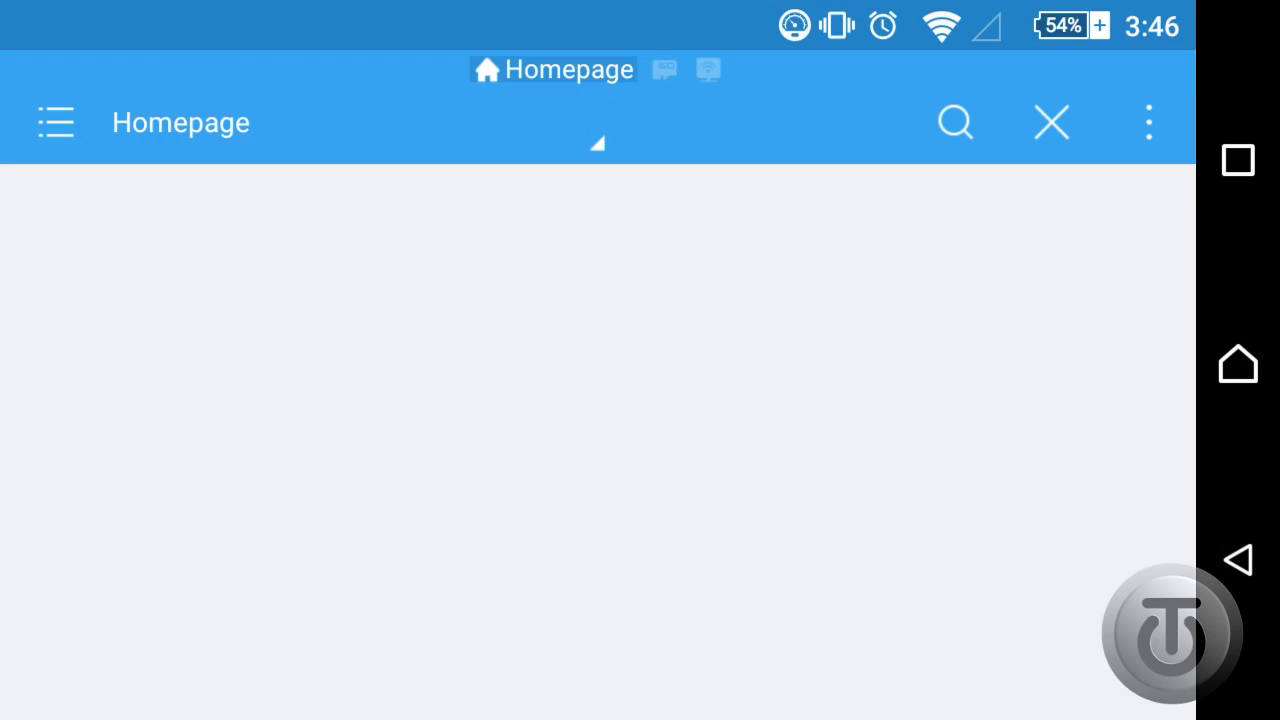
Step: Browse History > 0 > Download and install Kingroot_V4.5.0.803.apk, which is blocked as unknown-source
{"action": "left_click", "coordinate": [597, 143]}
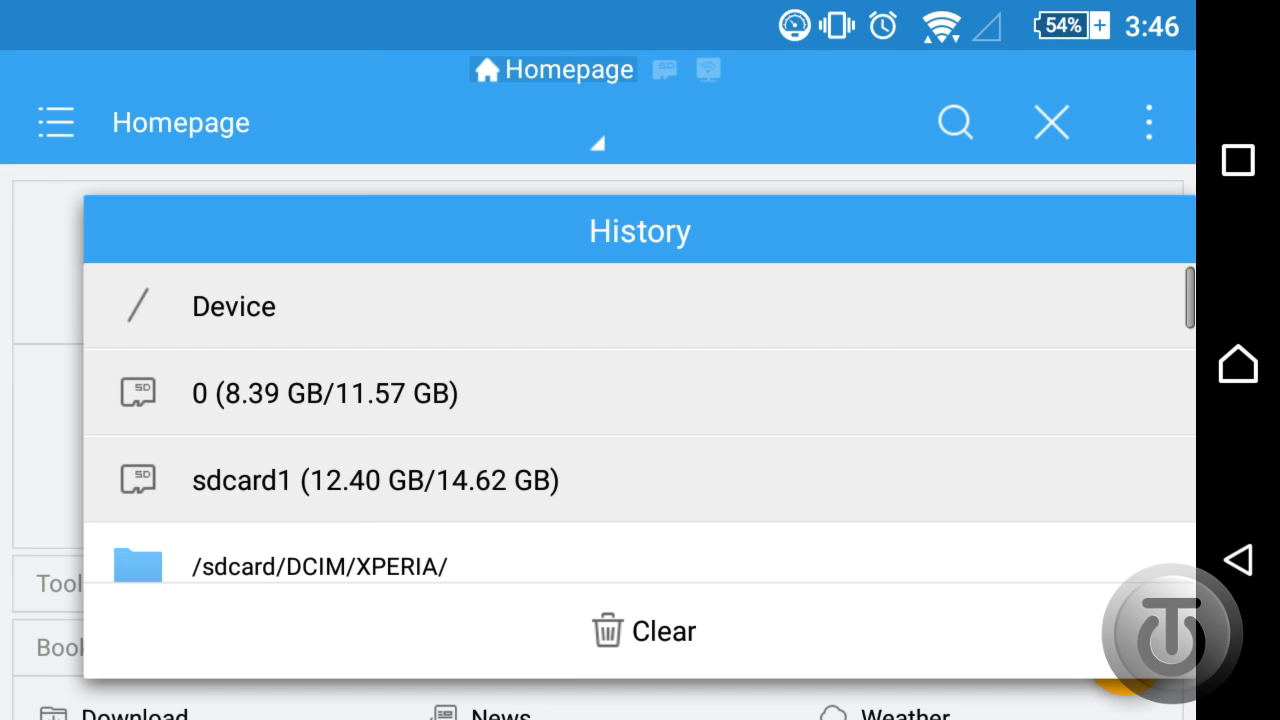
{"action": "left_click", "coordinate": [325, 393]}
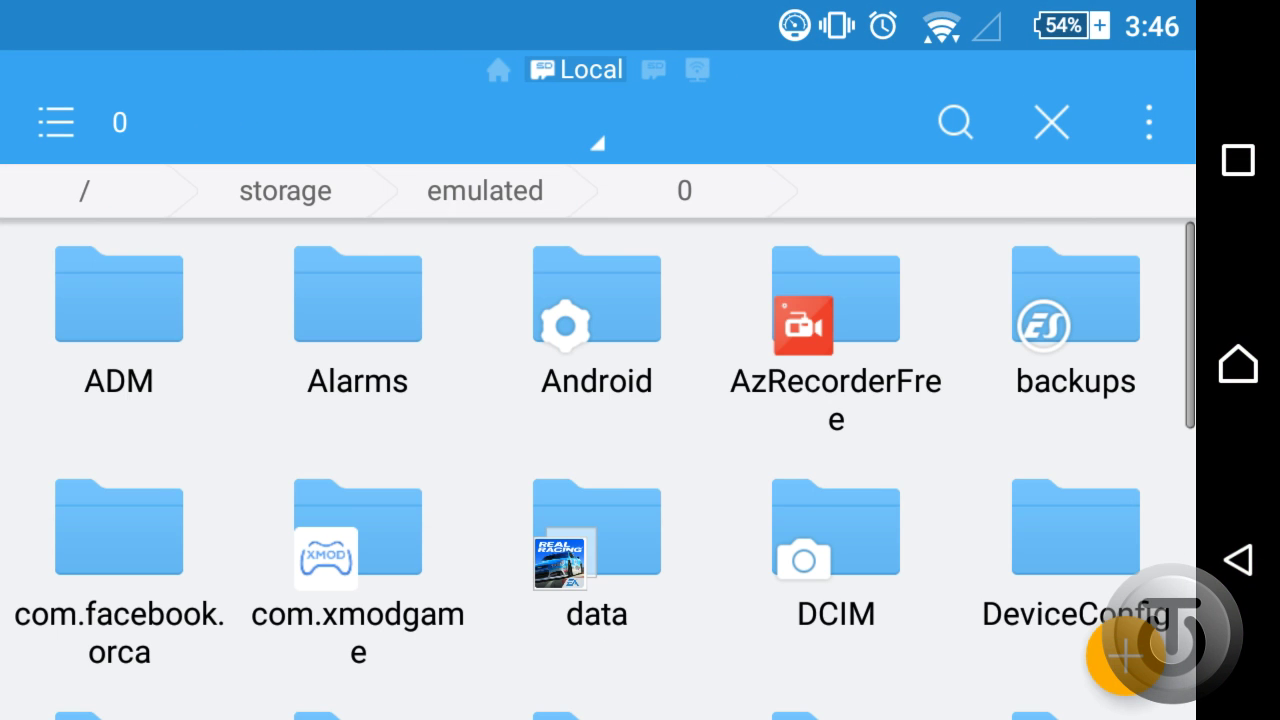
{"action": "scroll", "coordinate": [598, 450], "scroll_direction": "down", "scroll_amount": 3}
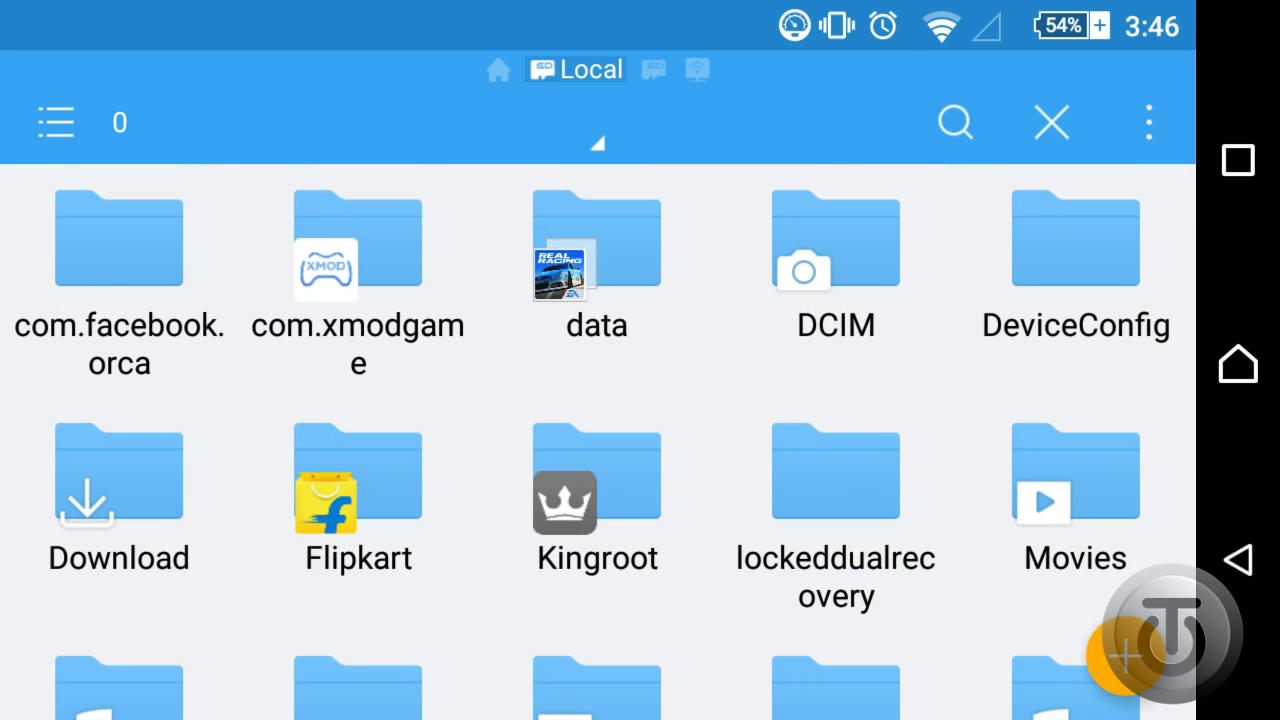
{"action": "left_click", "coordinate": [119, 475]}
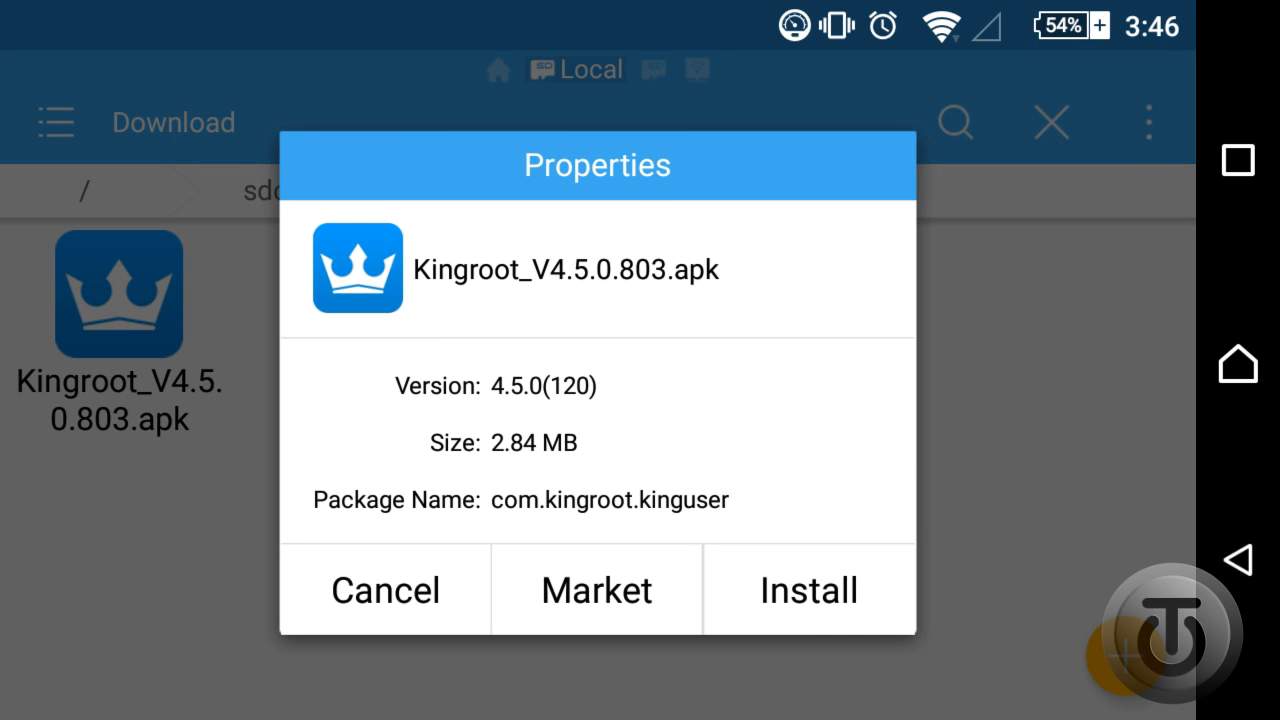
{"action": "left_click", "coordinate": [808, 590]}
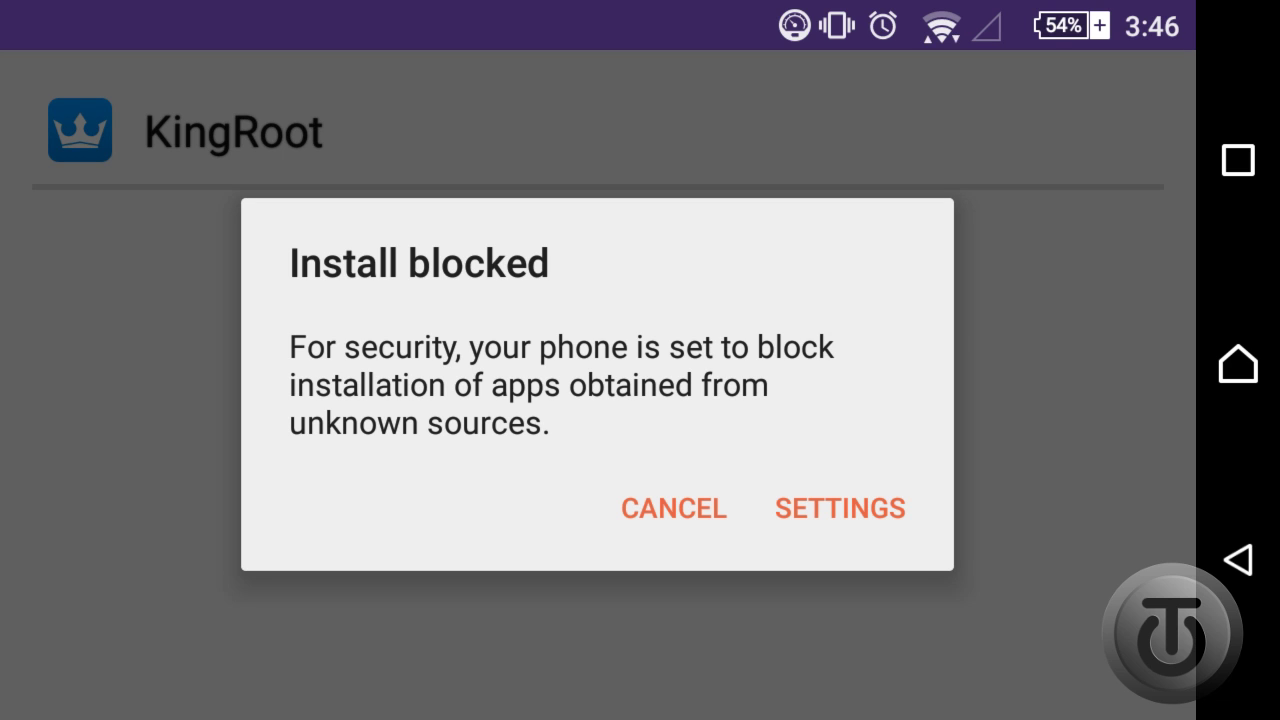
Step: Enable Unknown sources in Android security settings and confirm with OK
{"action": "left_click", "coordinate": [840, 508]}
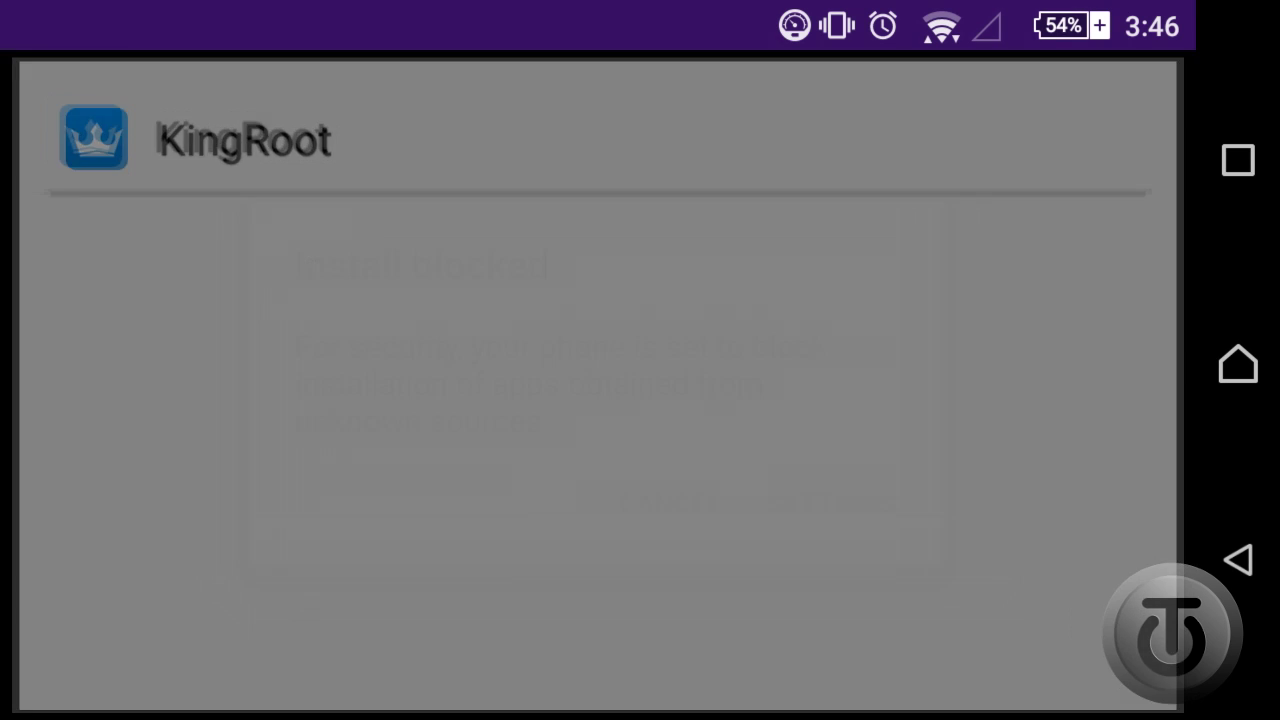
{"action": "scroll", "coordinate": [598, 430], "scroll_direction": "down", "scroll_amount": 3}
{"action": "scroll", "coordinate": [598, 422], "scroll_direction": "down", "scroll_amount": 10}
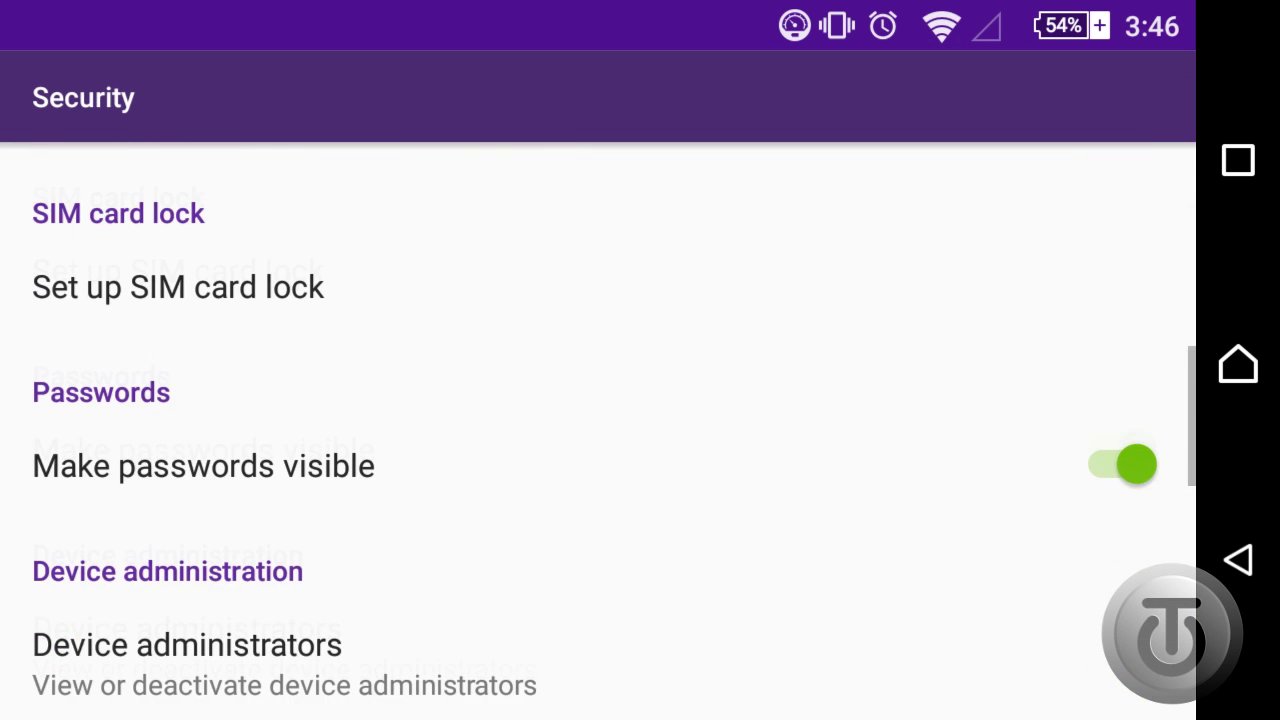
{"action": "scroll", "coordinate": [598, 416], "scroll_direction": "up", "scroll_amount": 3}
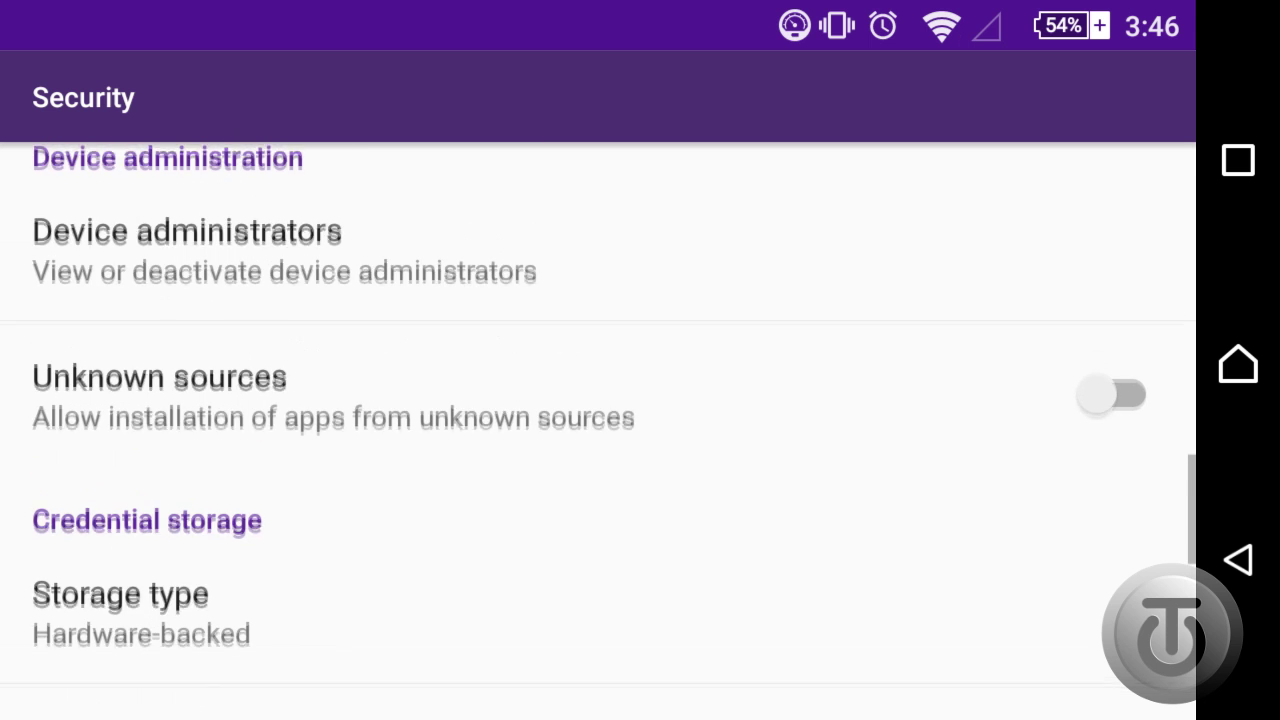
{"action": "left_click", "coordinate": [1110, 399]}
{"action": "left_click", "coordinate": [865, 520]}
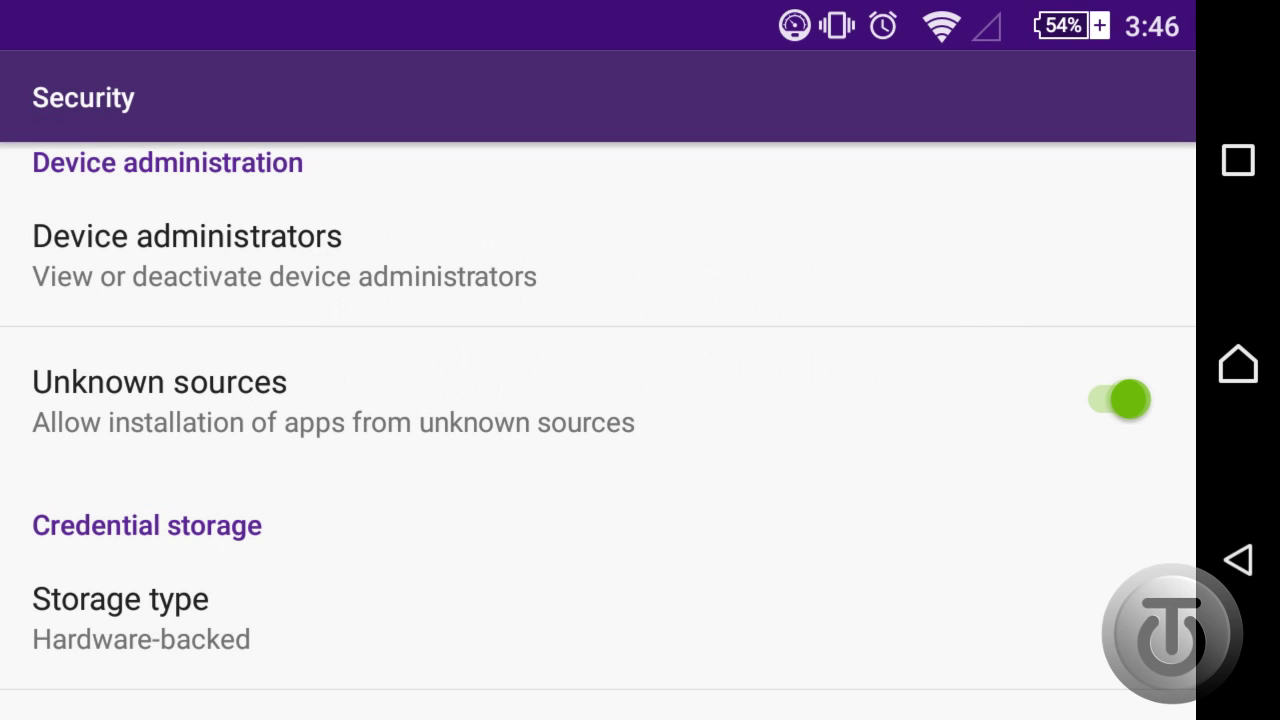
Step: Install the KingRoot apk, accepting its permissions and the security warning with Install anyway
{"action": "left_click", "coordinate": [1238, 560]}
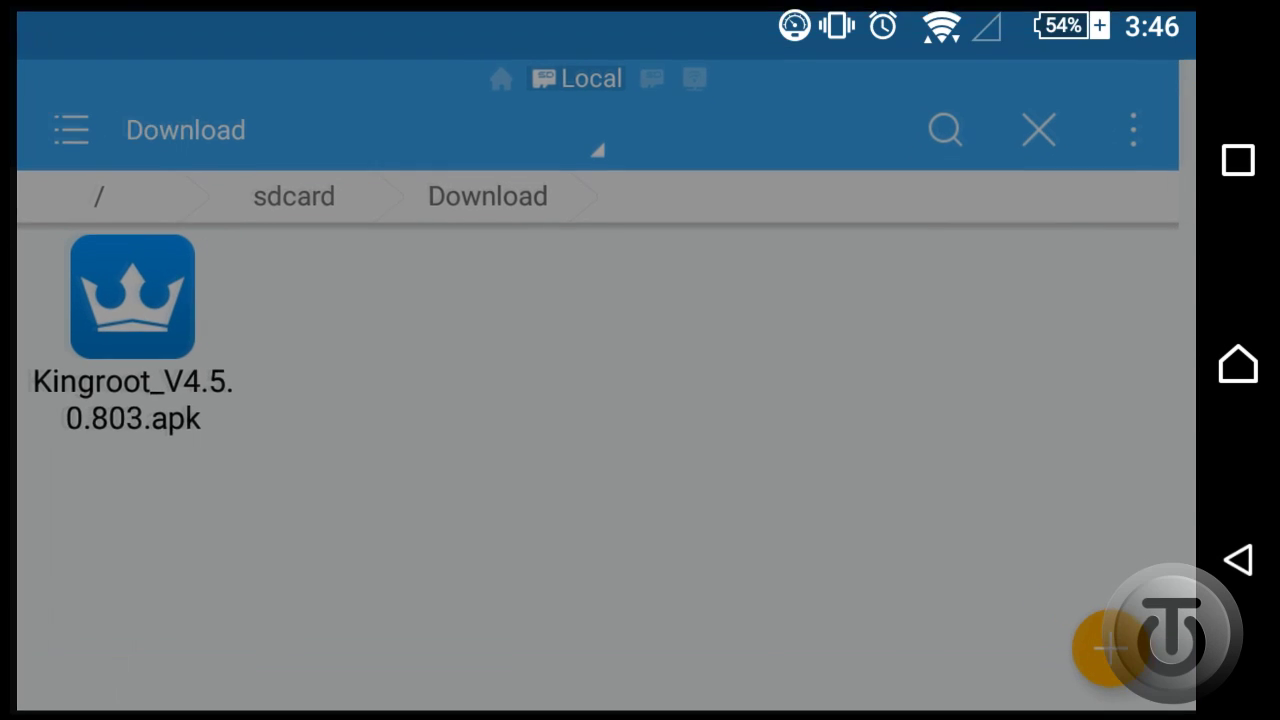
{"action": "left_click", "coordinate": [119, 295]}
{"action": "left_click", "coordinate": [760, 589]}
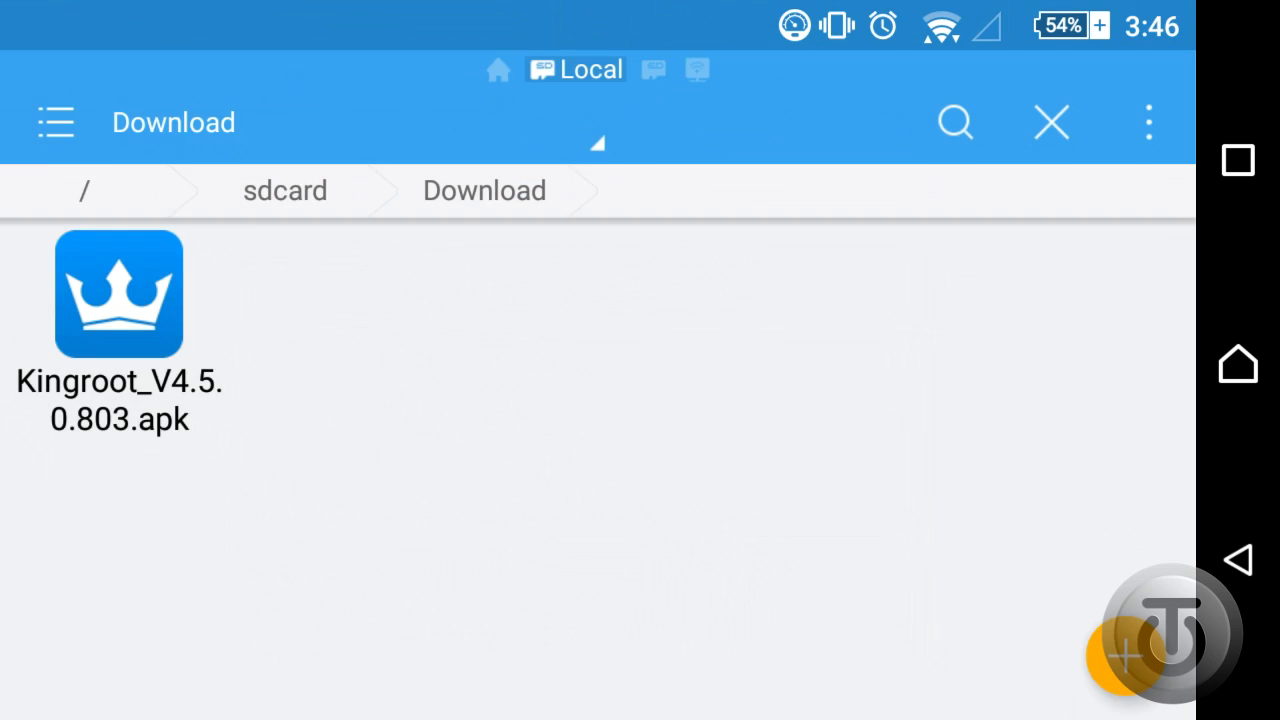
{"action": "left_click", "coordinate": [897, 673]}
{"action": "left_click", "coordinate": [897, 673]}
{"action": "left_click", "coordinate": [897, 673]}
{"action": "left_click", "coordinate": [897, 673]}
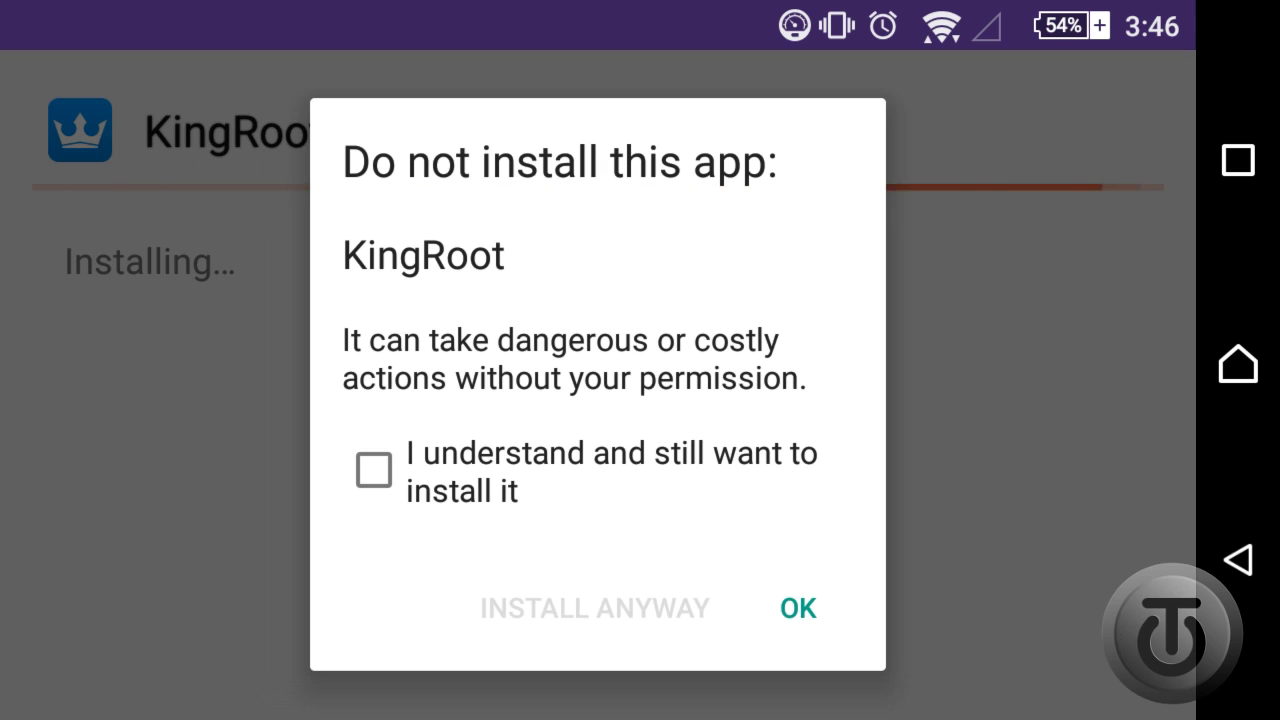
{"action": "left_click", "coordinate": [374, 470]}
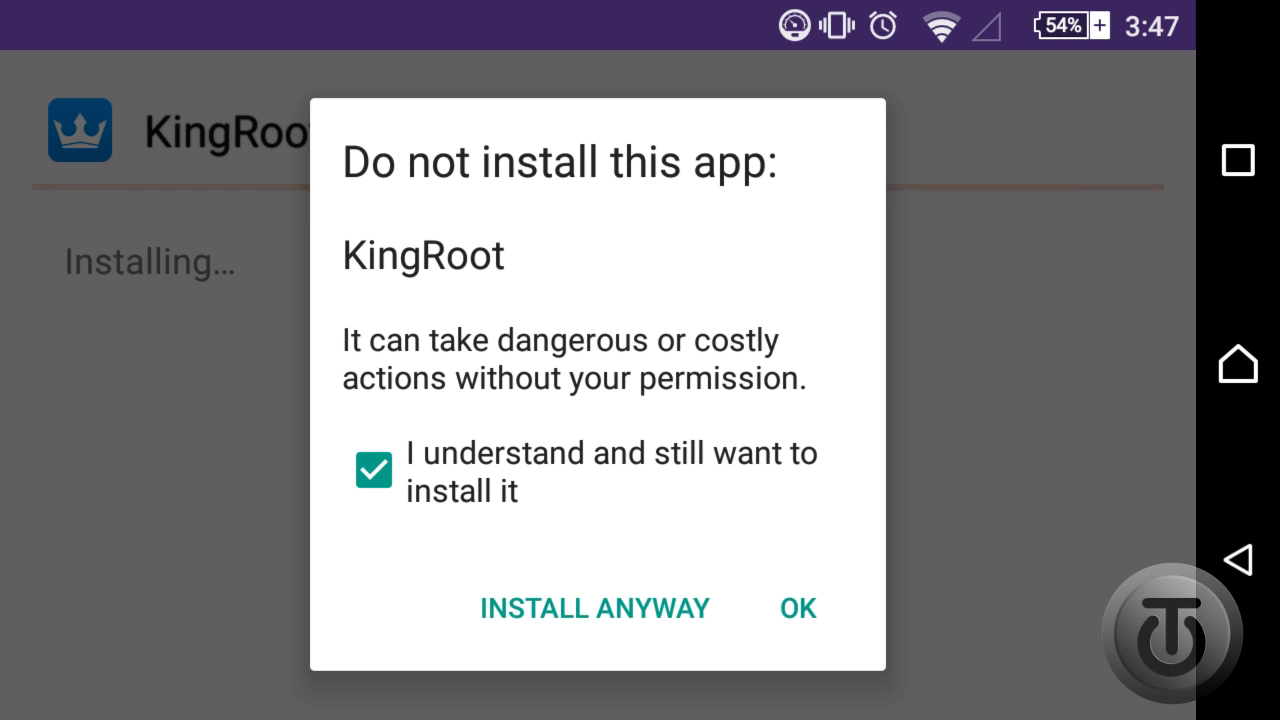
{"action": "left_click", "coordinate": [595, 608]}
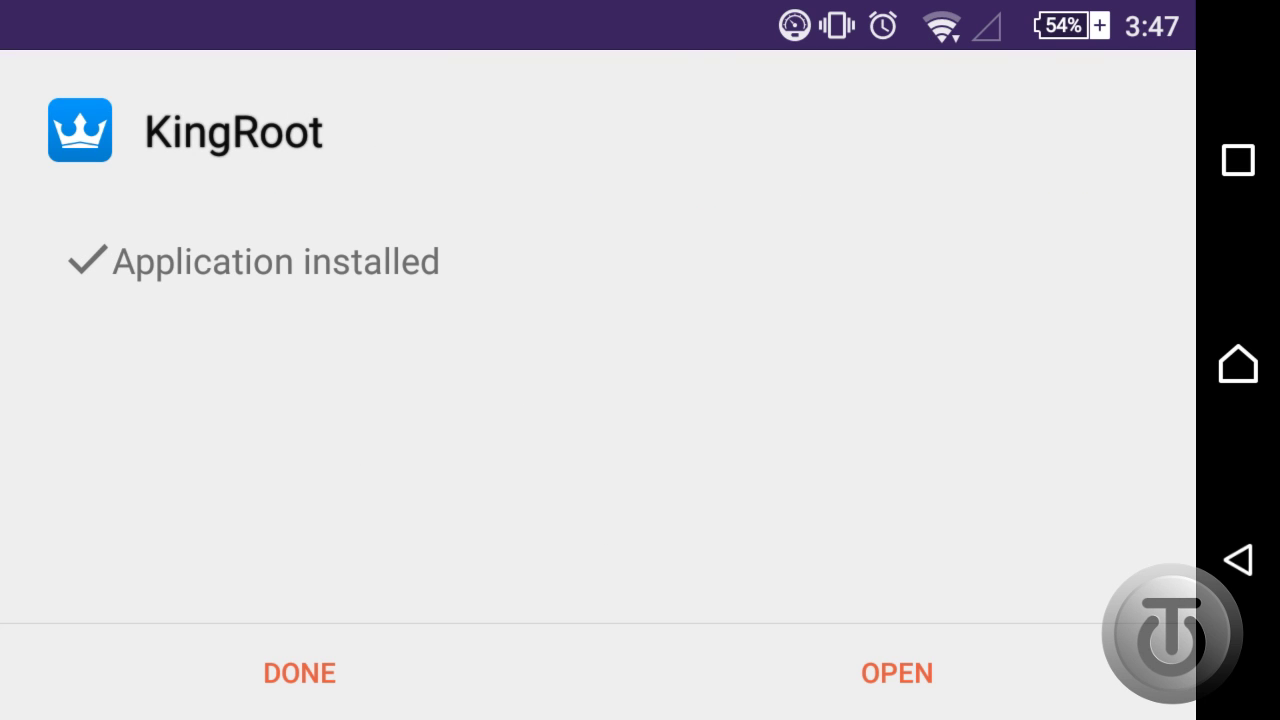
{"action": "left_click", "coordinate": [299, 672]}
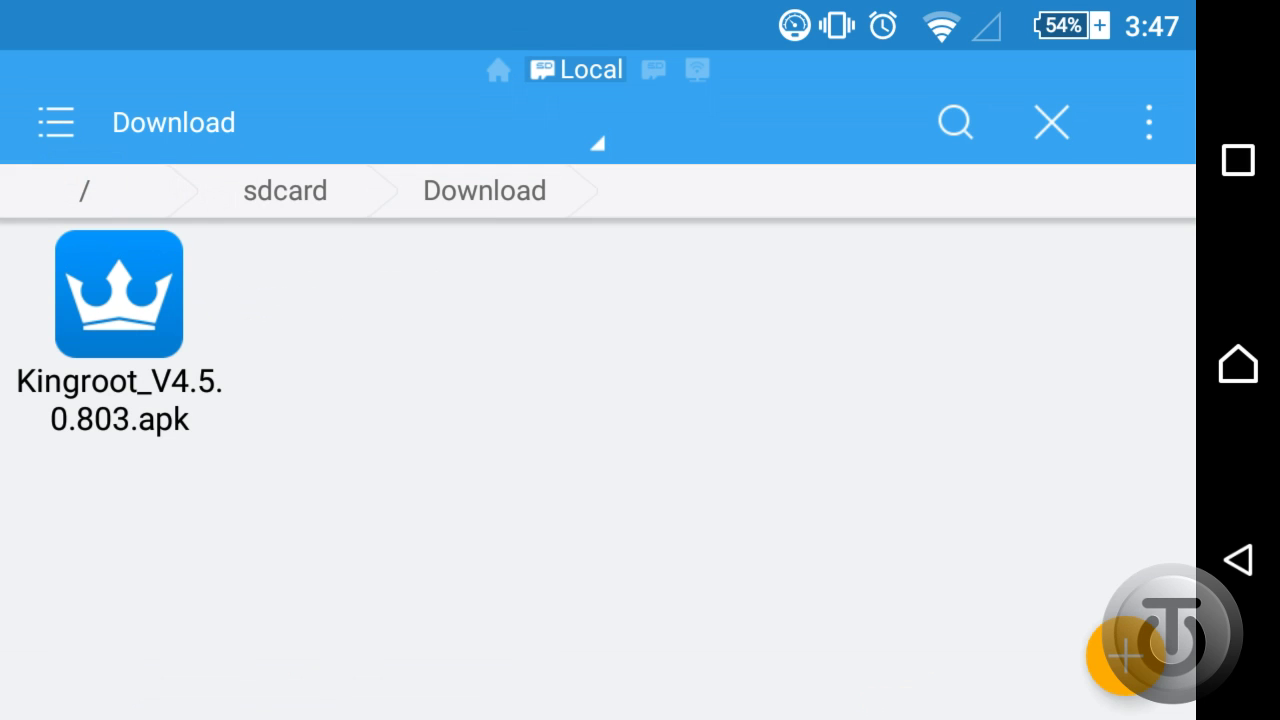
Step: Exit ES File Explorer, open KingRoot from the app drawer, then swipe it away in Recents
{"action": "left_click", "coordinate": [1238, 559]}
{"action": "left_click", "coordinate": [1238, 559]}
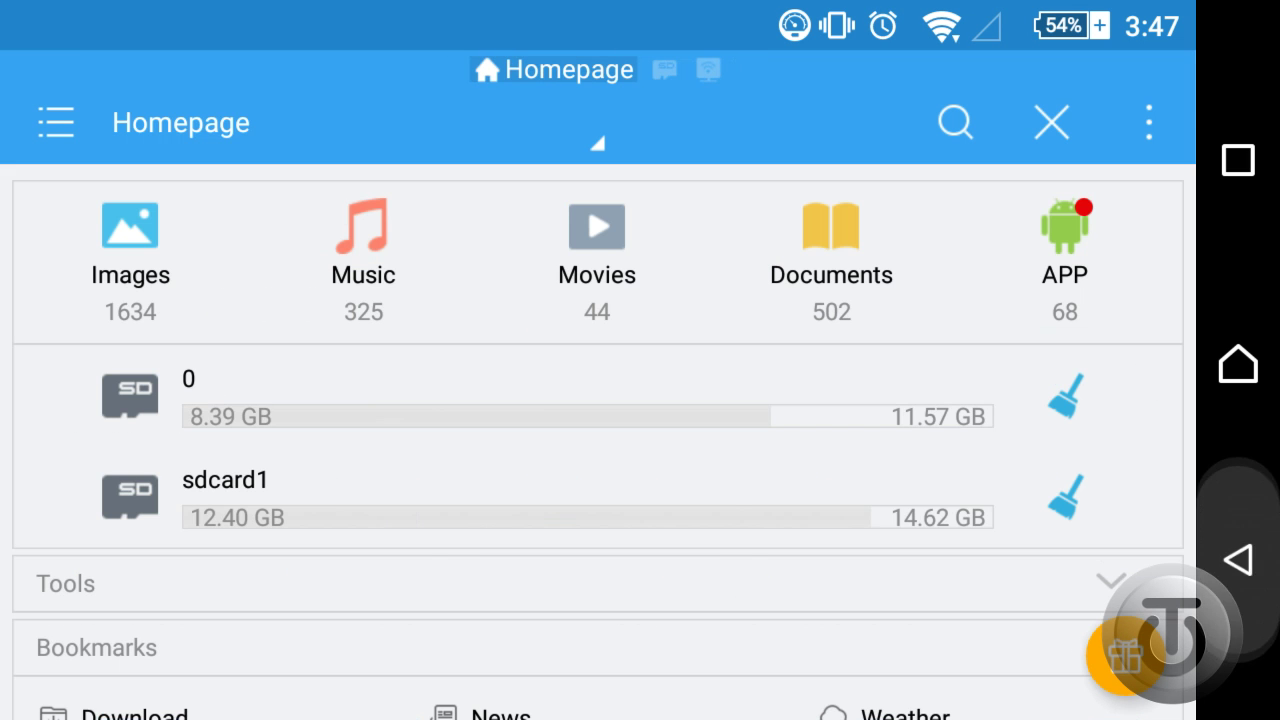
{"action": "left_click", "coordinate": [1238, 559]}
{"action": "left_click", "coordinate": [1238, 559]}
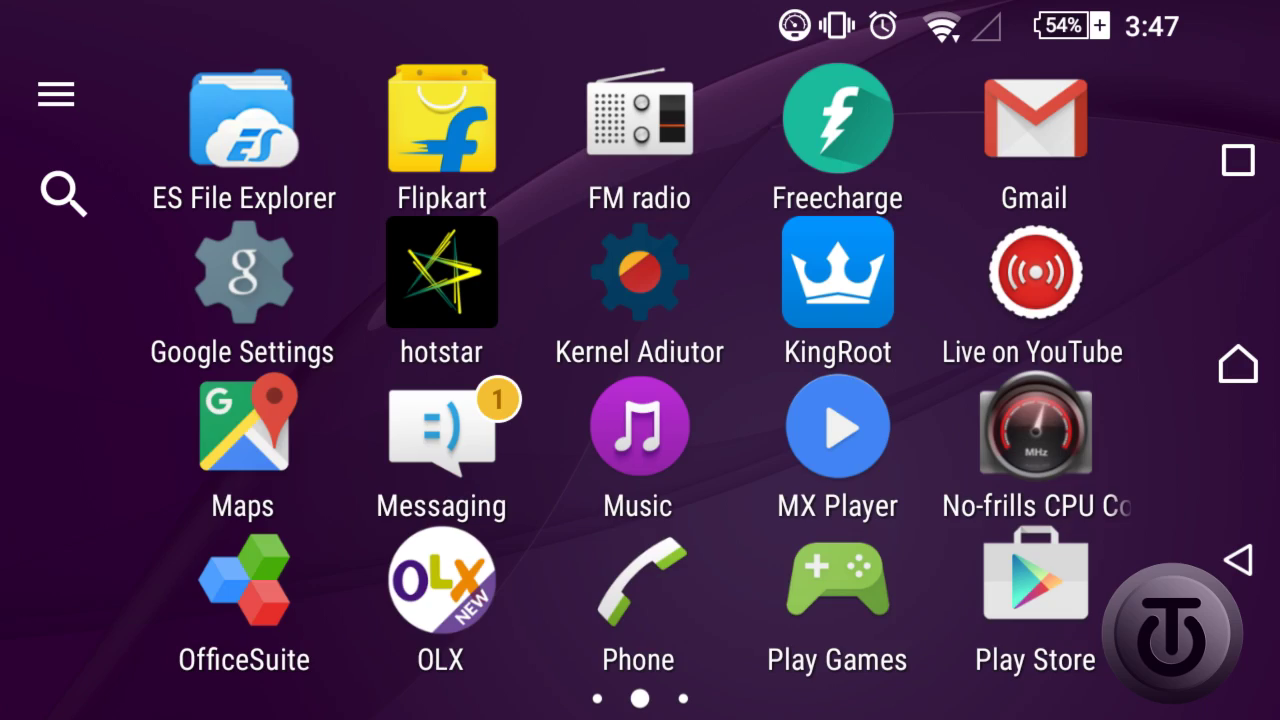
{"action": "mouse_move", "coordinate": [900, 400]}
{"action": "left_mouse_down"}
{"action": "mouse_move", "coordinate": [300, 400]}
{"action": "mouse_move", "coordinate": [900, 400]}
{"action": "left_mouse_up"}
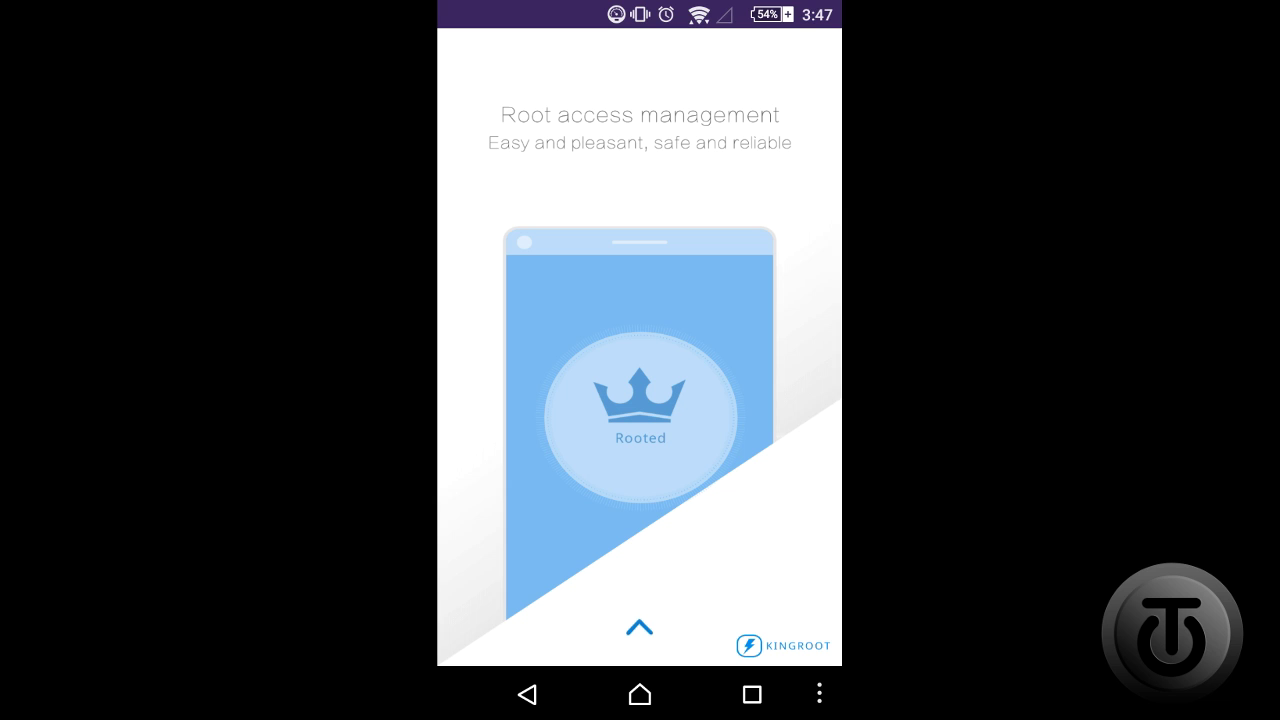
{"action": "left_click", "coordinate": [752, 694]}
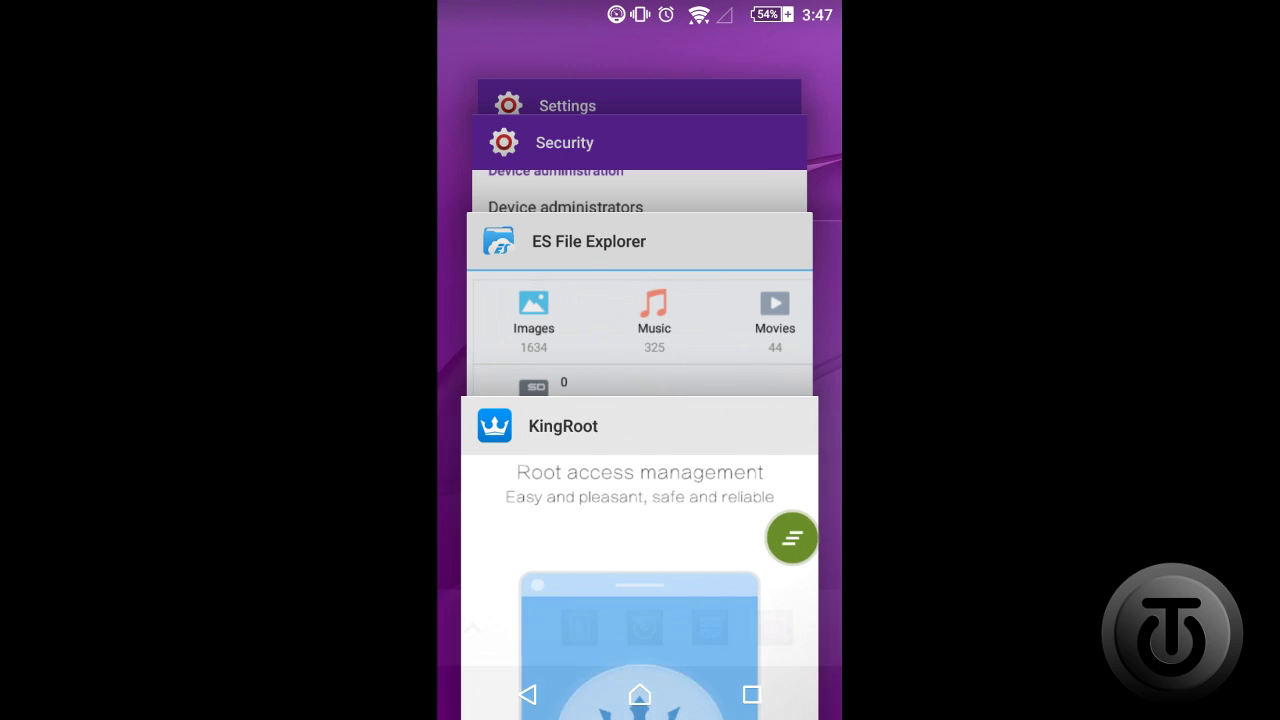
{"action": "left_click_drag", "start_coordinate": [640, 500], "coordinate": [790, 500]}
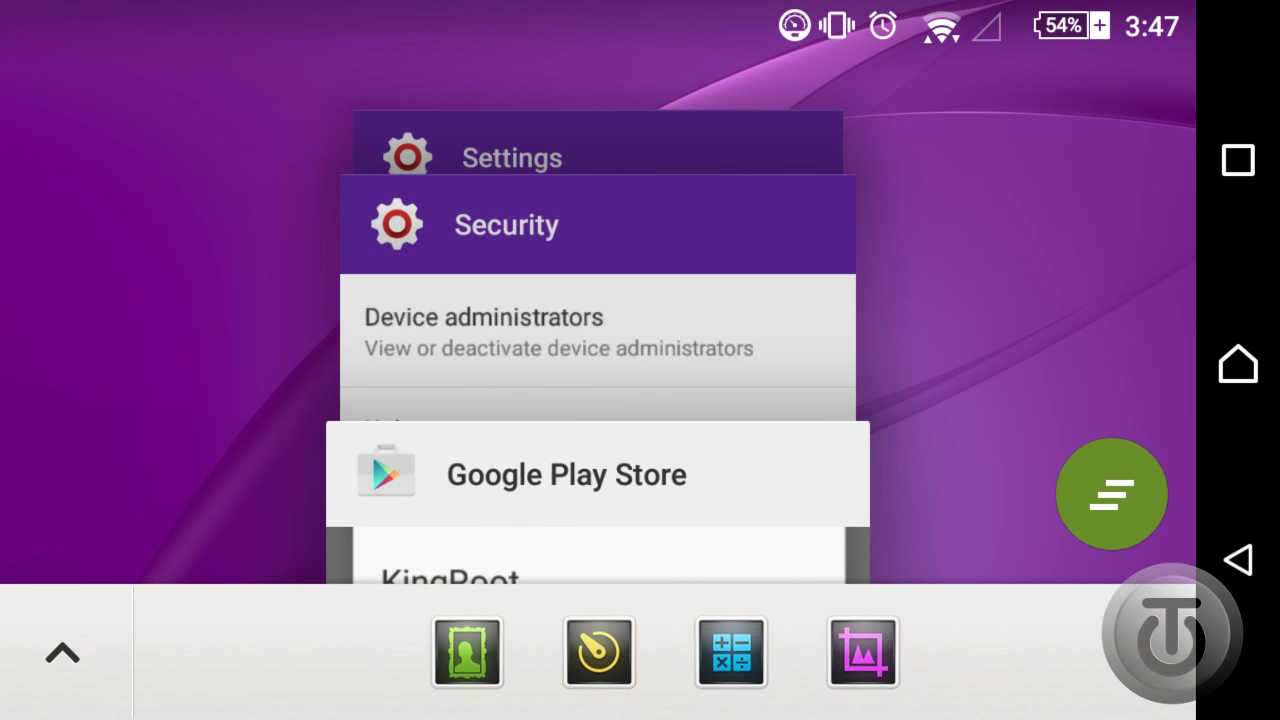
Step: Clear all remaining cards from the Android recent apps overview
{"action": "left_click", "coordinate": [1111, 493]}
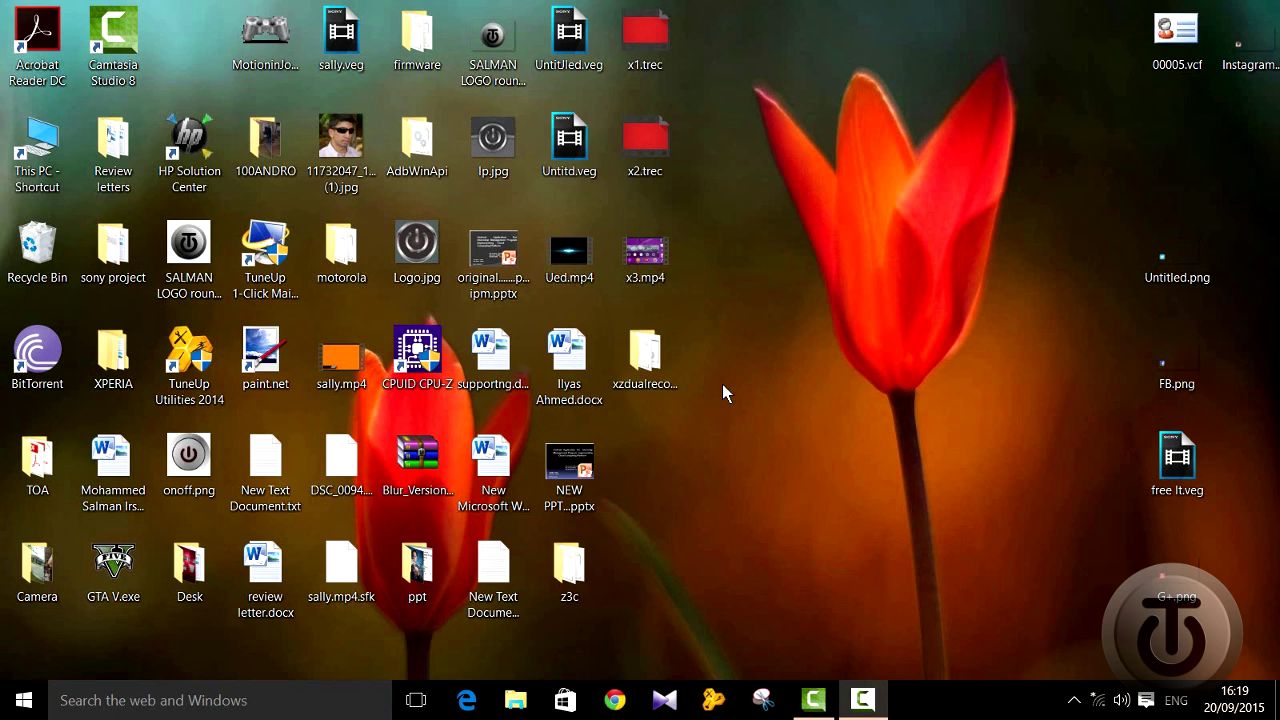
Step: Run install.bat from the desktop xzdualrecovery folder to bring up the Dual Recovery installer menu
{"action": "double_click", "coordinate": [647, 371]}
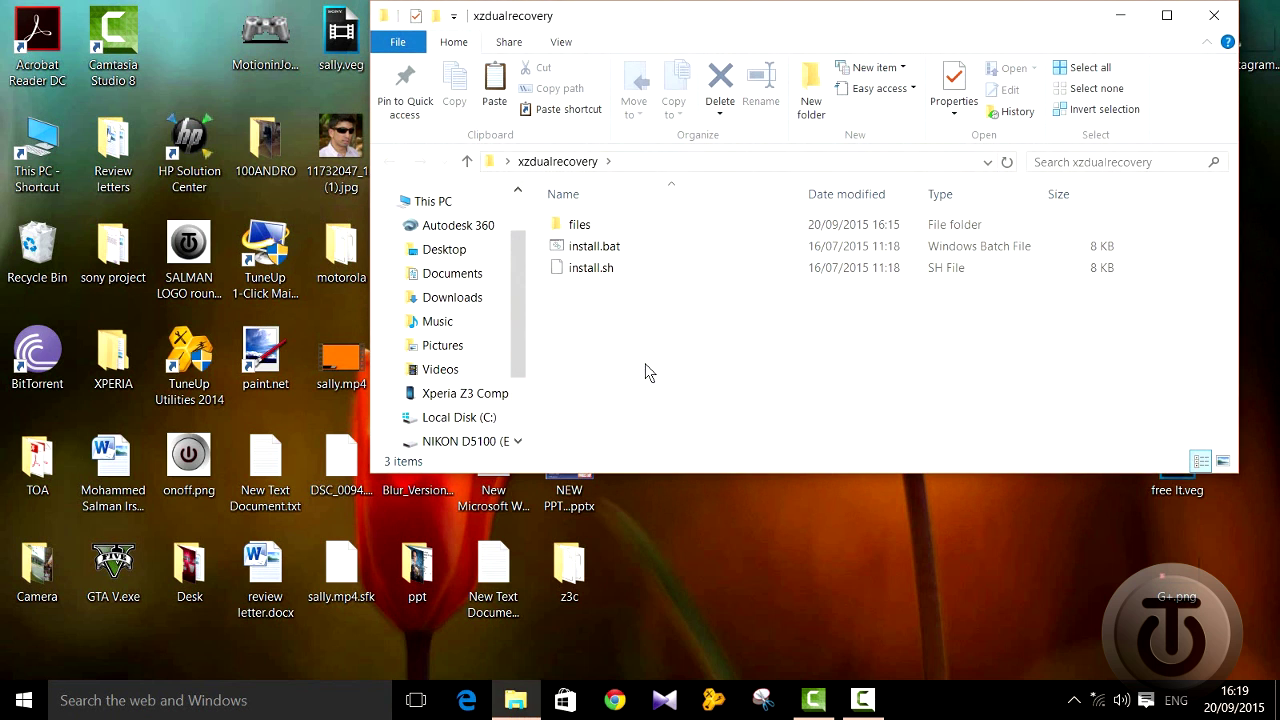
{"action": "double_click", "coordinate": [626, 248]}
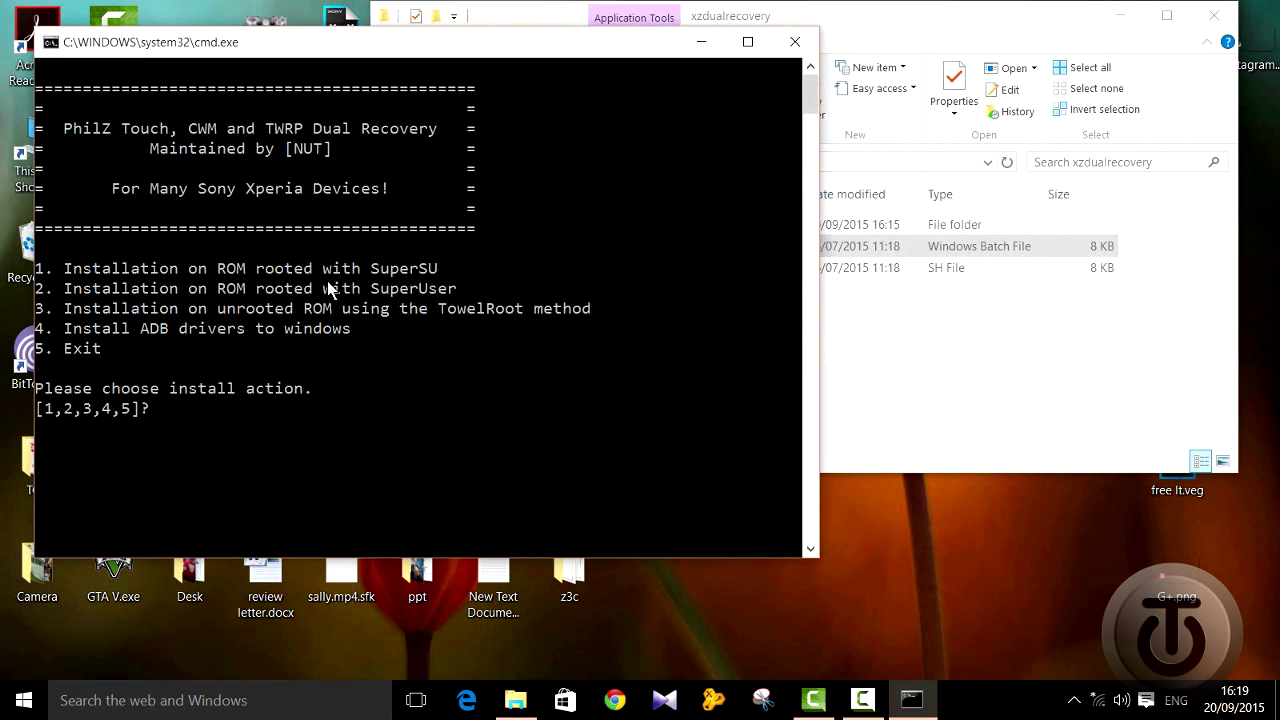
Step: Pick option 1 for a SuperSU-rooted ROM, continue after granting root, and finish installing XZDR 2.8.21
{"action": "type", "text": "1"}
{"action": "key", "text": "Return"}
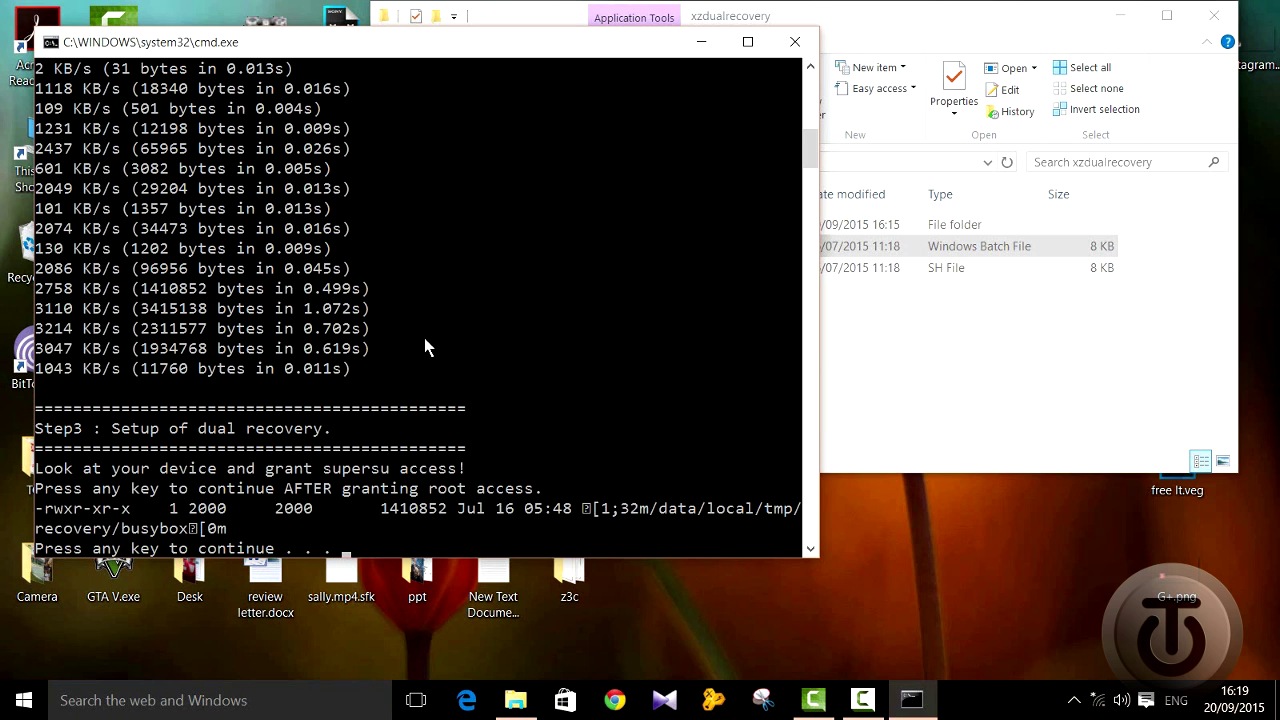
{"action": "key", "text": "Return"}
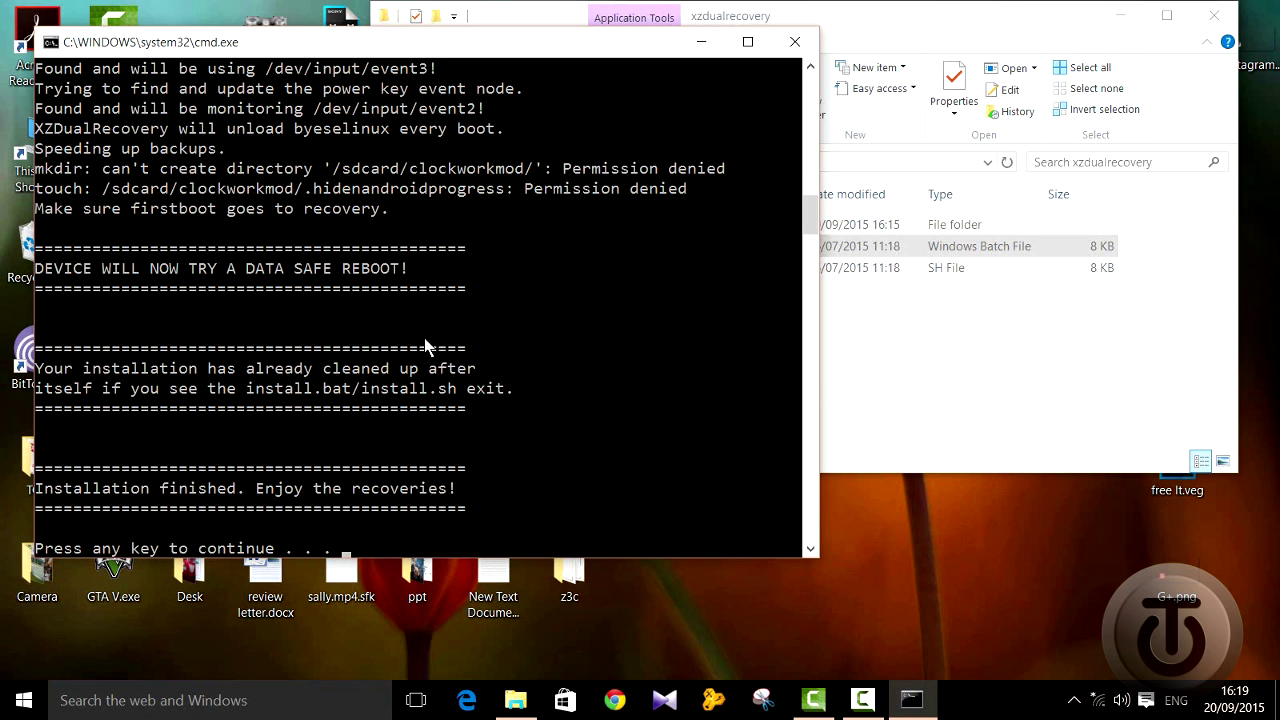
{"action": "key", "text": "Return"}
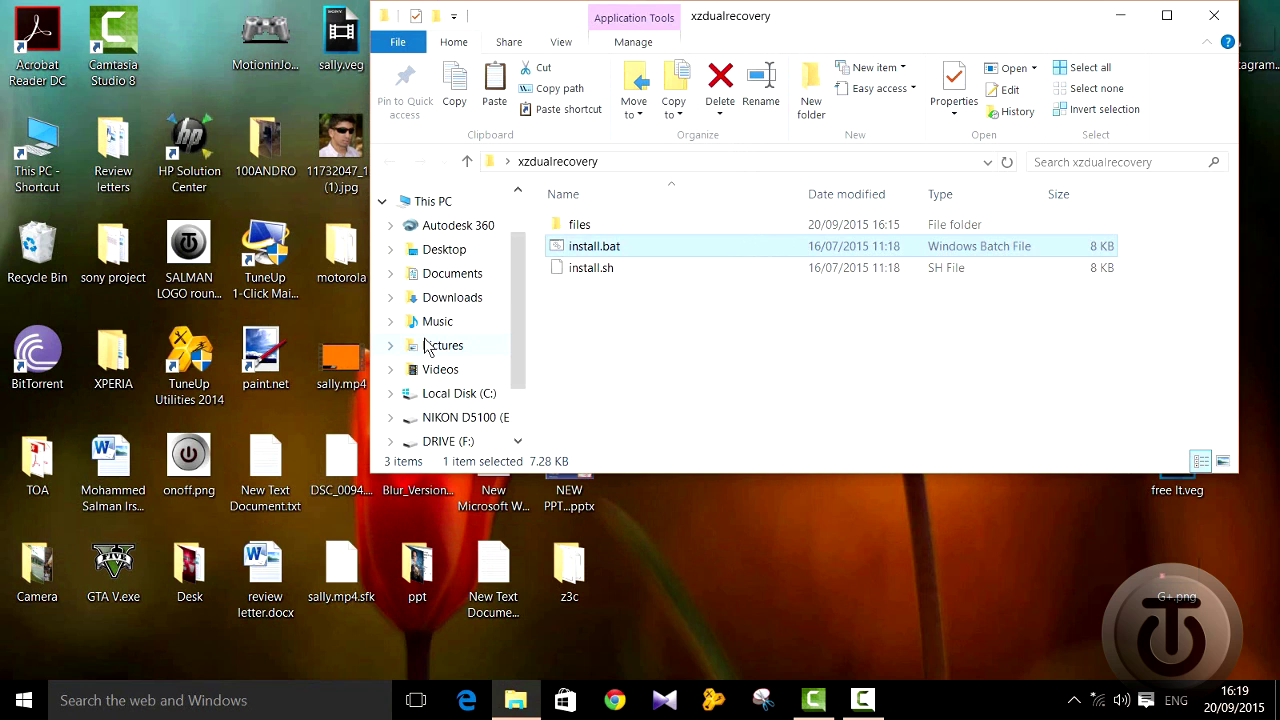